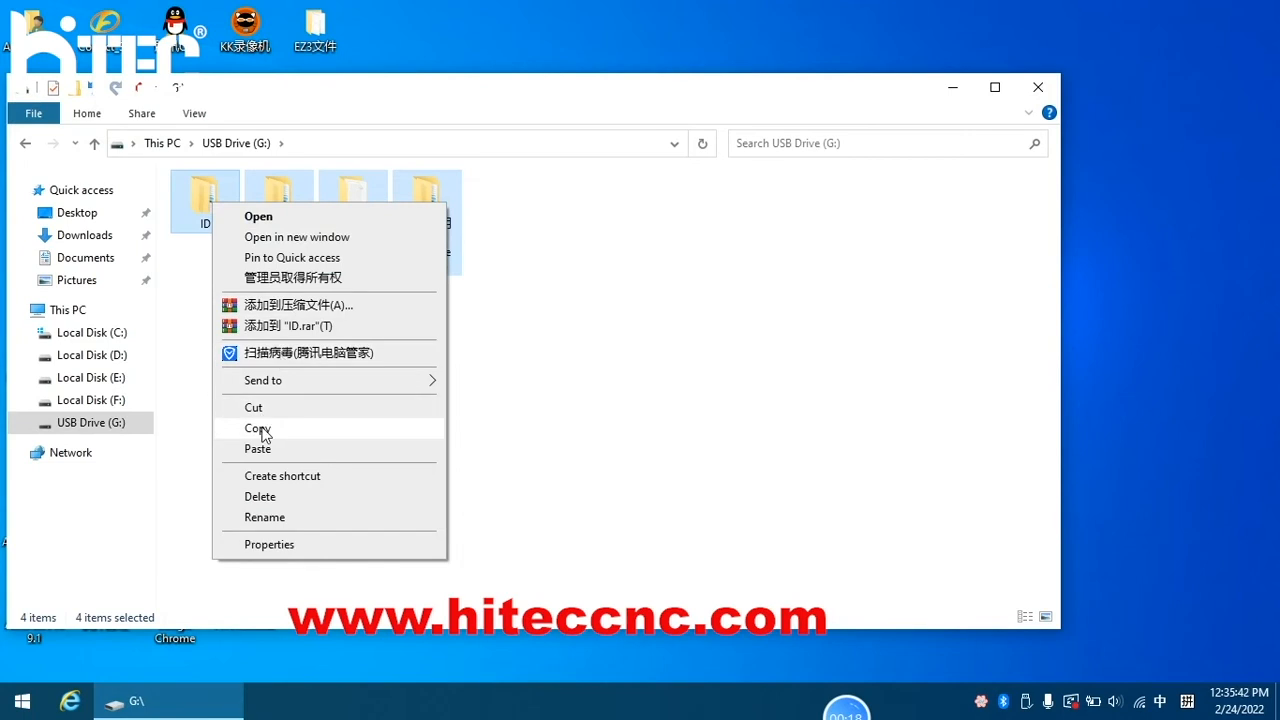
# Copy the four selected folders from the USB drive and create a new folder named 3d on the desktop.
pyautogui.click(258, 428)
pyautogui.click(952, 88)
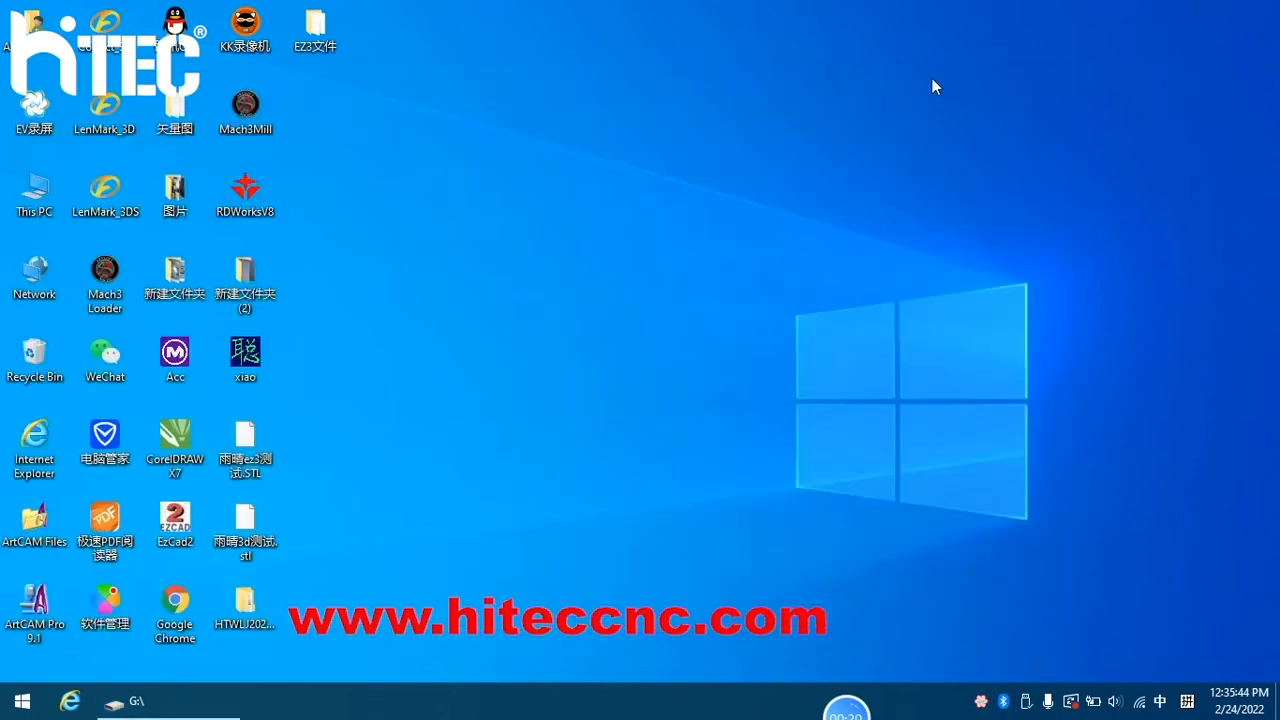
pyautogui.rightClick(337, 229)
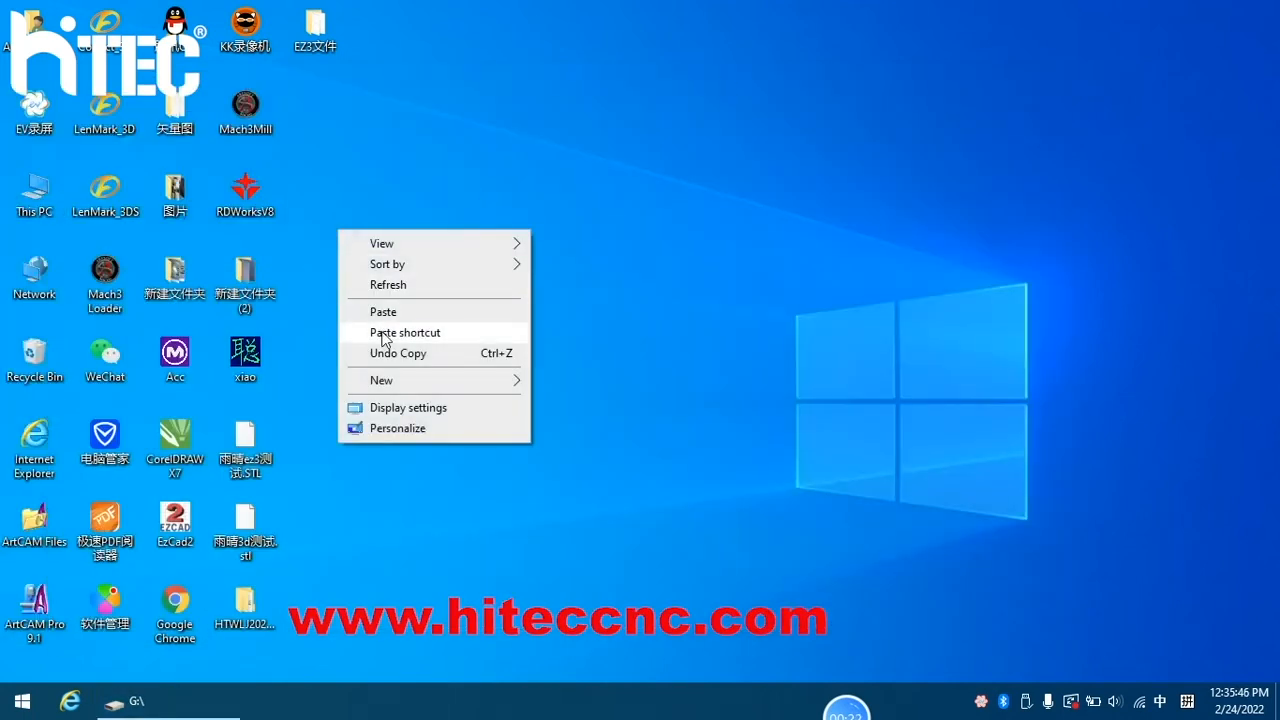
pyautogui.moveTo(408, 382)
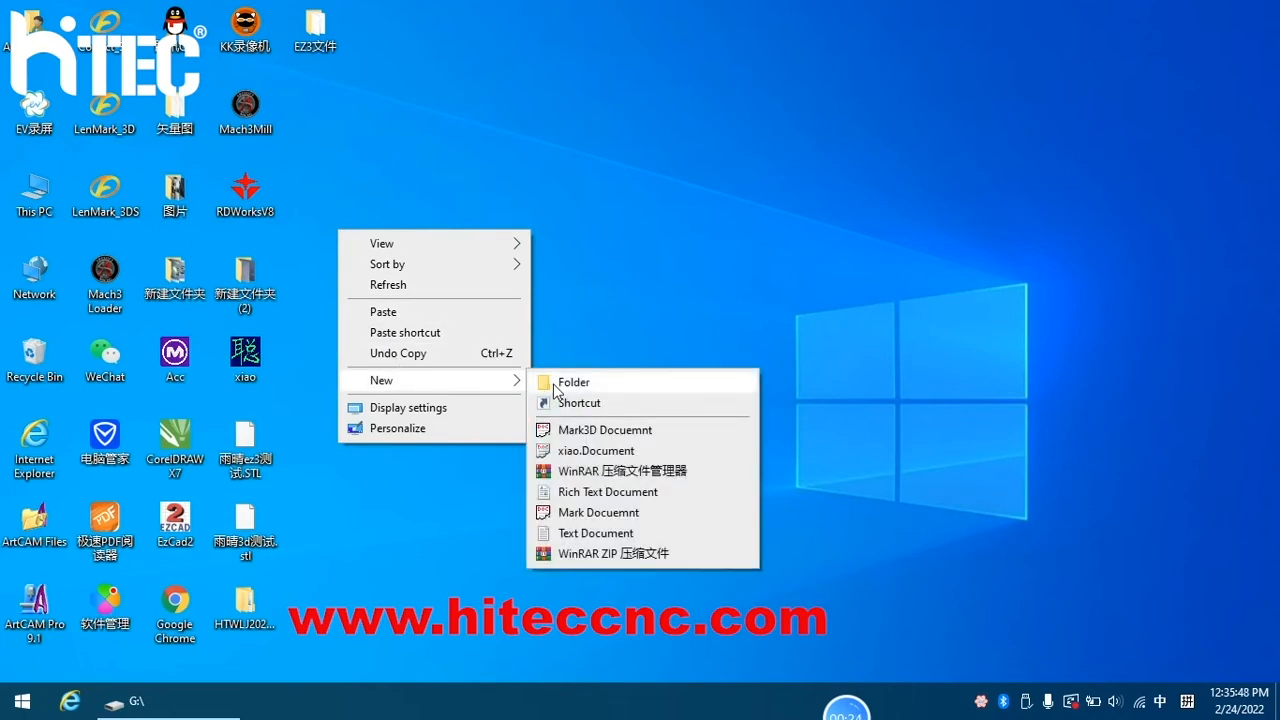
pyautogui.click(580, 383)
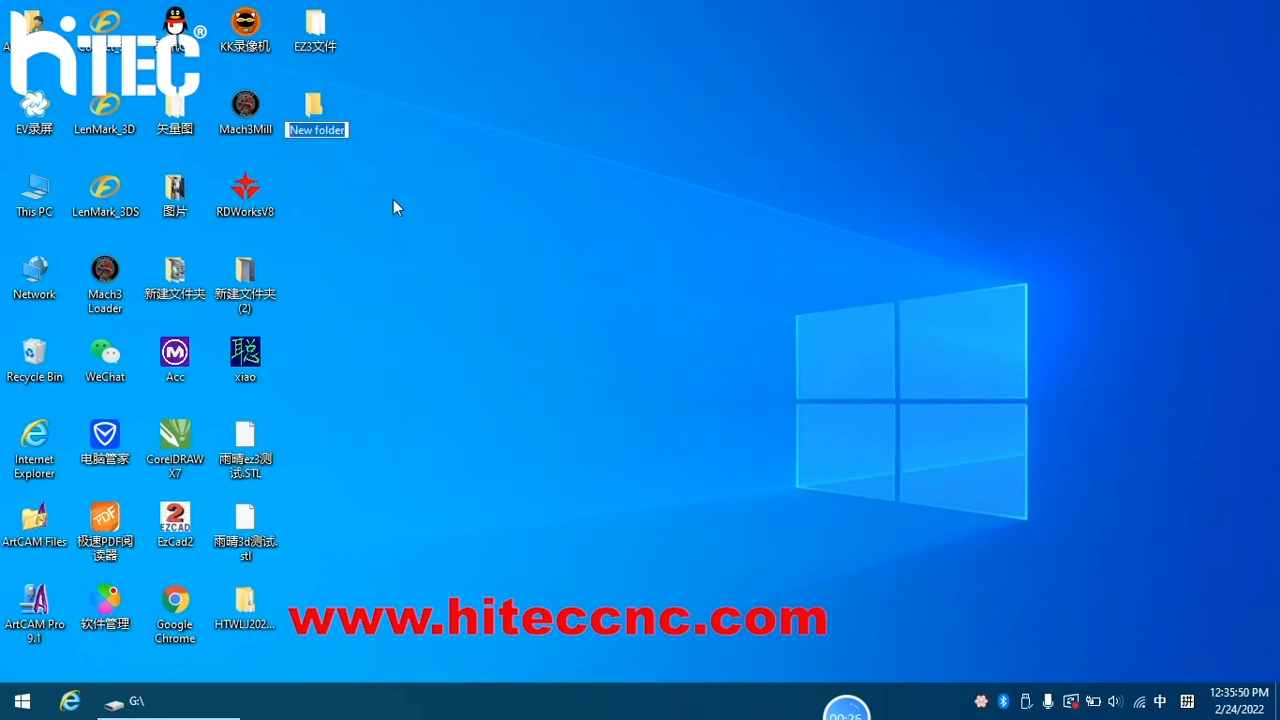
pyautogui.write('3d')
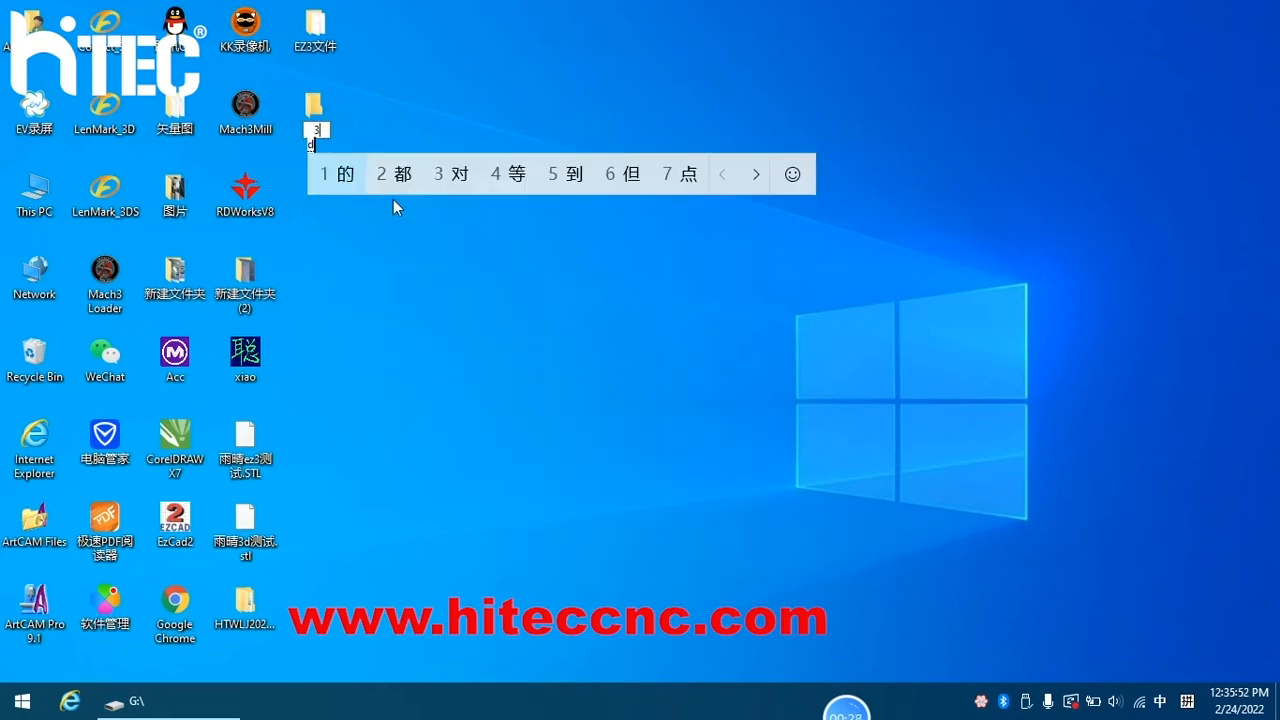
pyautogui.press('Return')
pyautogui.press('Return')
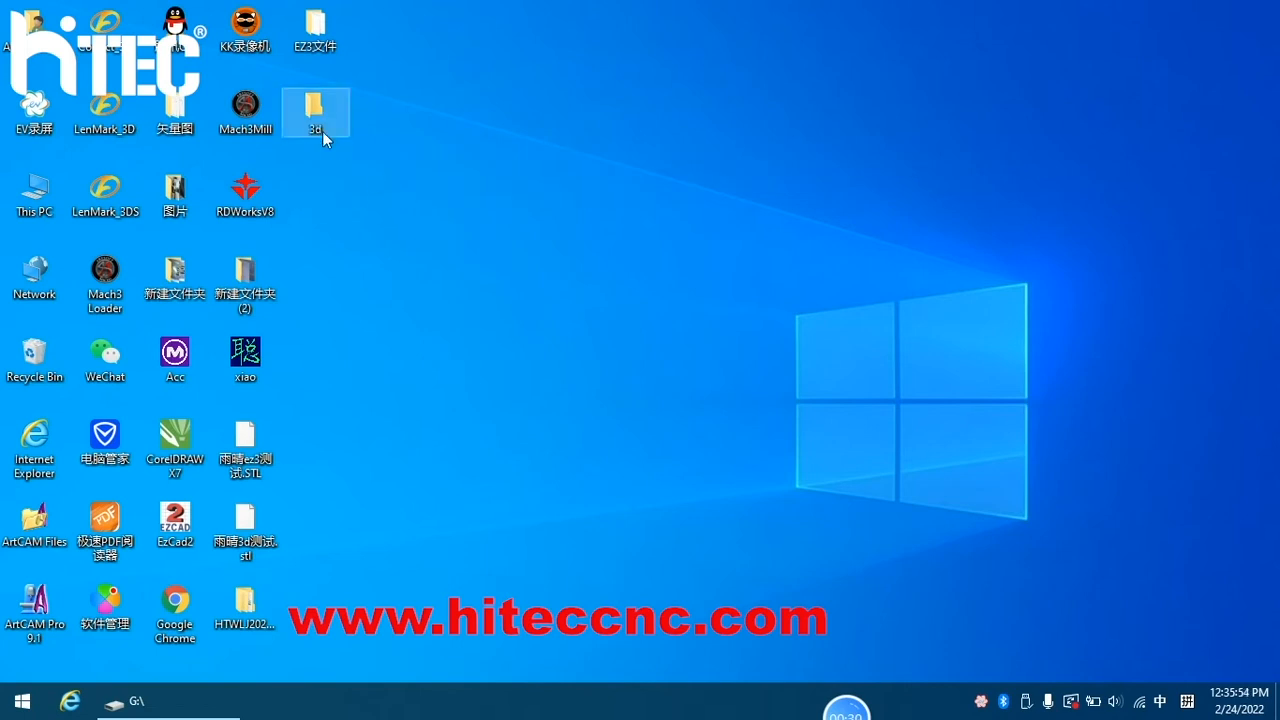
# Paste the copied folders into the desktop folder 3d.
pyautogui.doubleClick(316, 111)
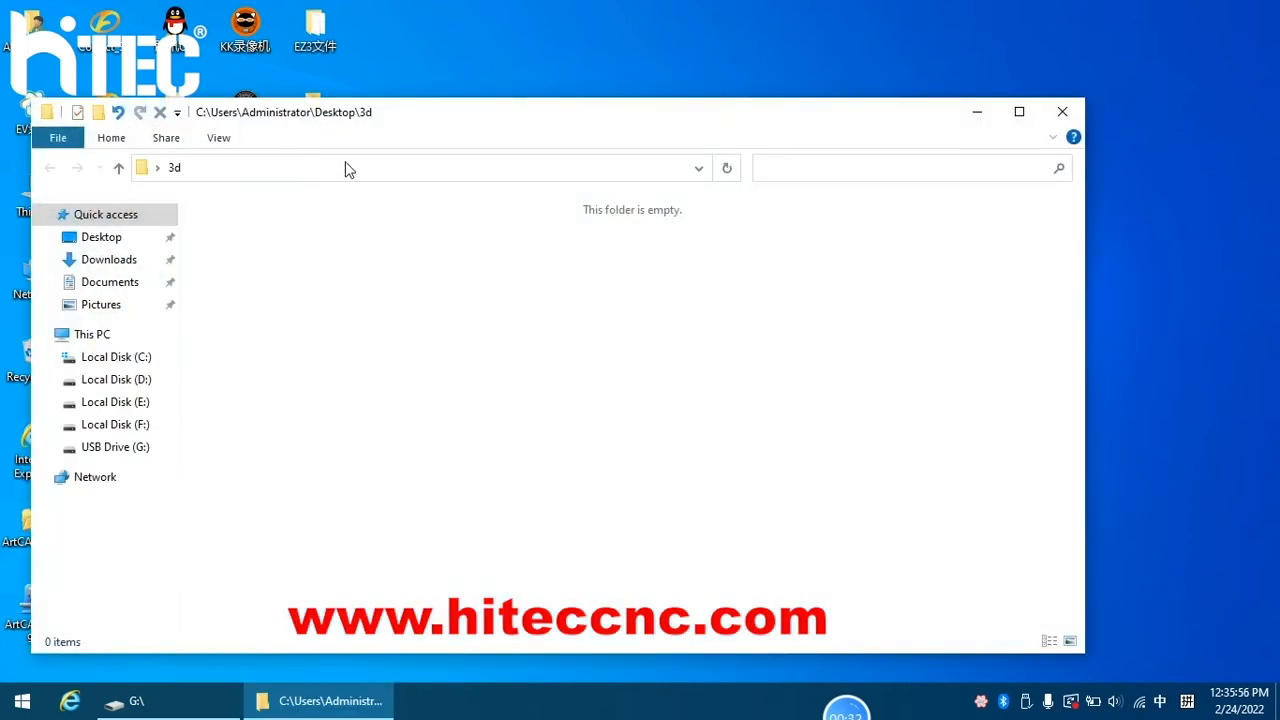
pyautogui.rightClick(350, 265)
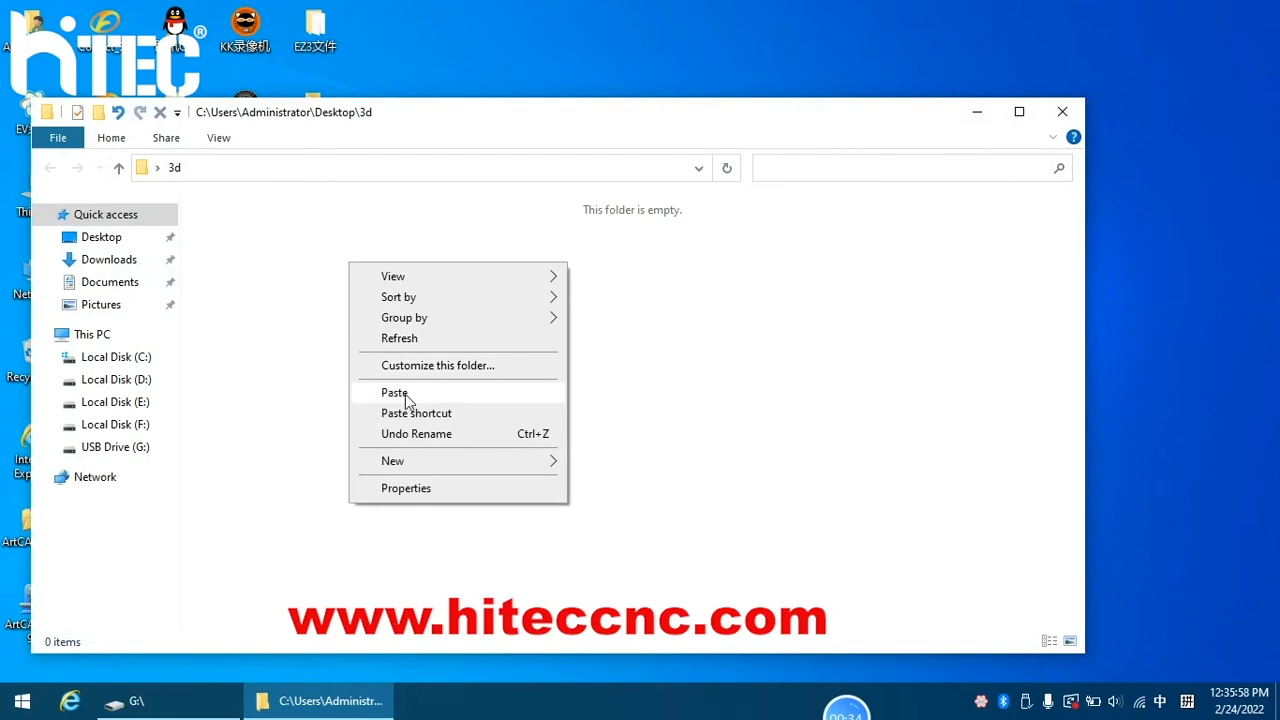
pyautogui.click(403, 393)
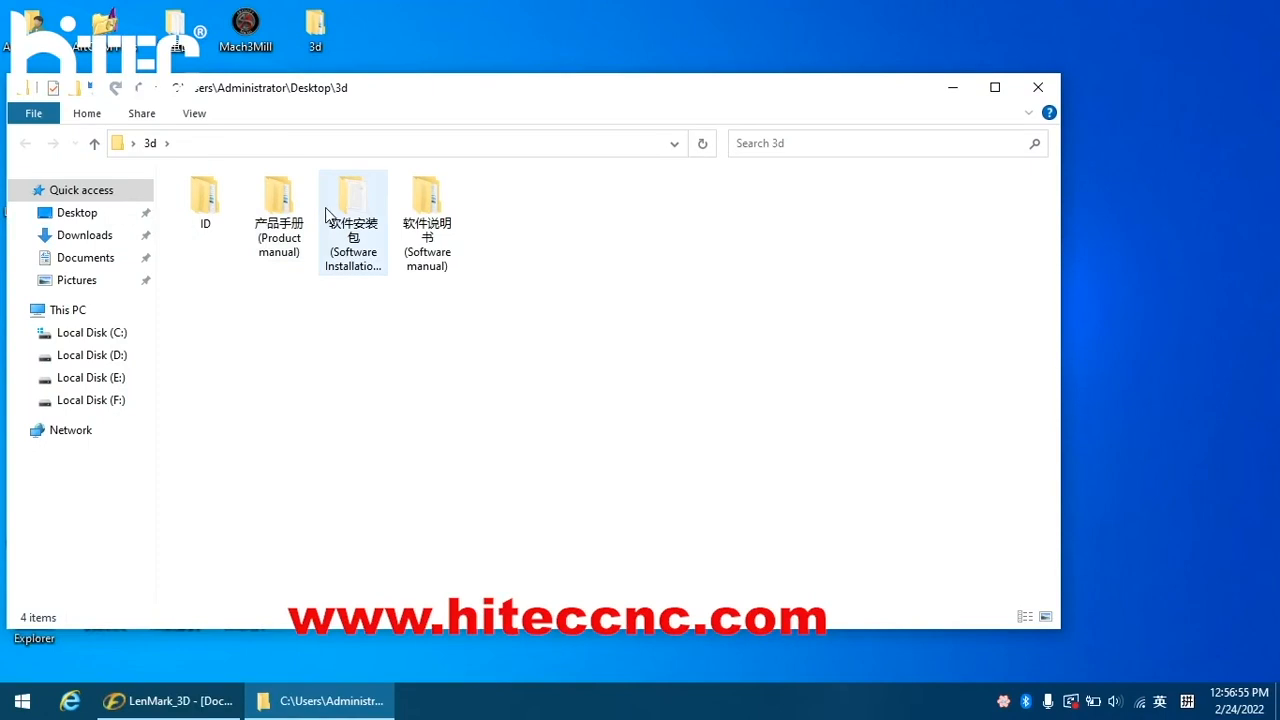
# Launch the LenMark_3DS 5.2.9 installer from the LenMark_3DS folder for Win 10 in the Software Installation Package.
pyautogui.click(350, 210)
pyautogui.doubleClick(350, 210)
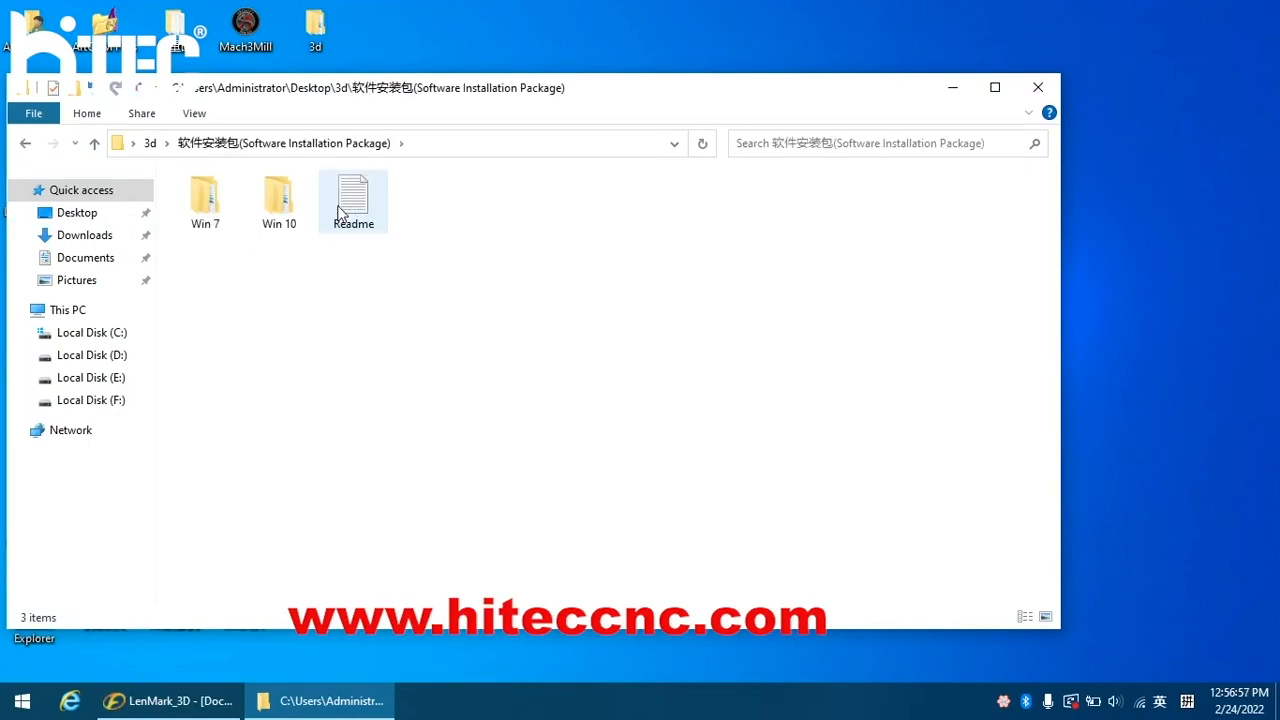
pyautogui.click(279, 200)
pyautogui.doubleClick(279, 200)
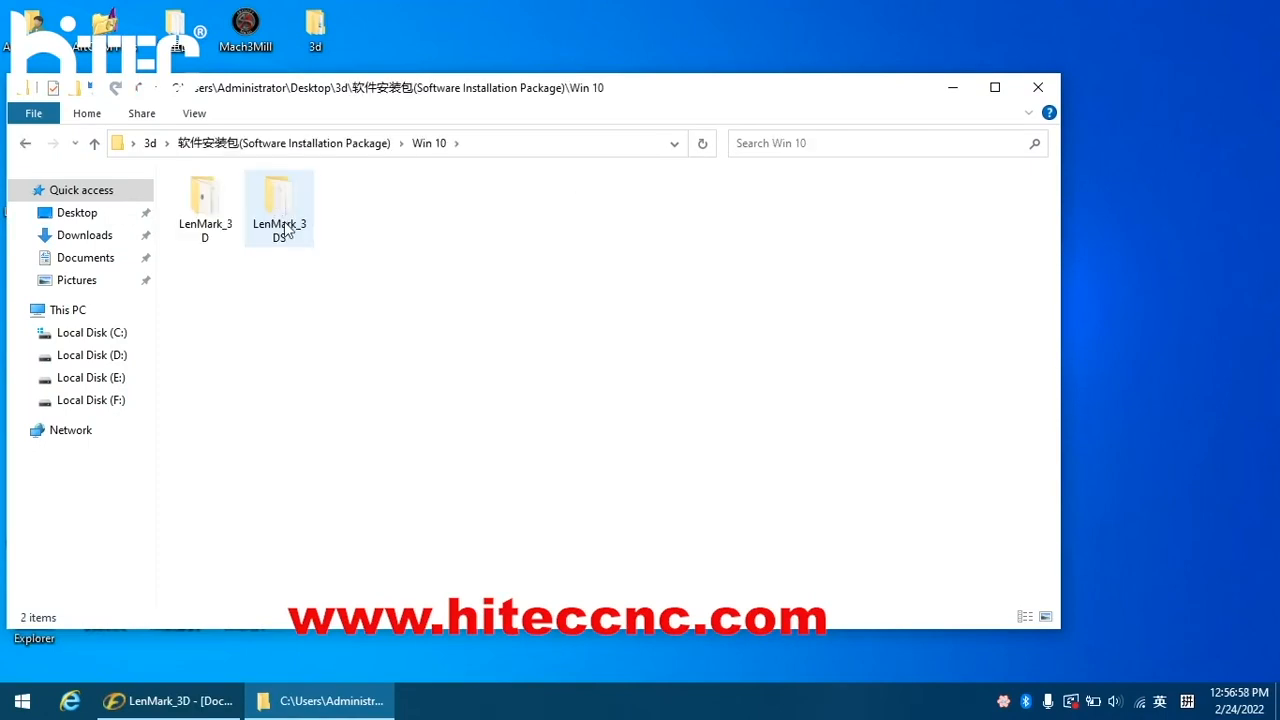
pyautogui.click(273, 201)
pyautogui.doubleClick(273, 201)
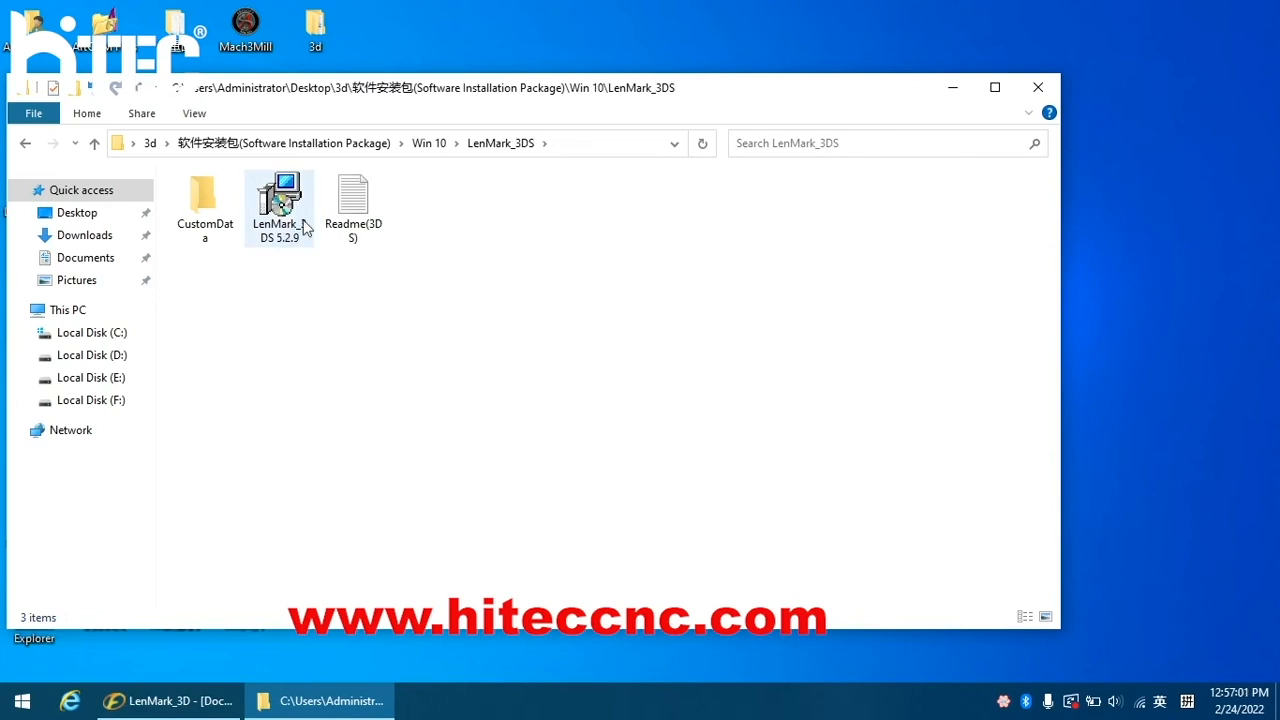
pyautogui.click(281, 205)
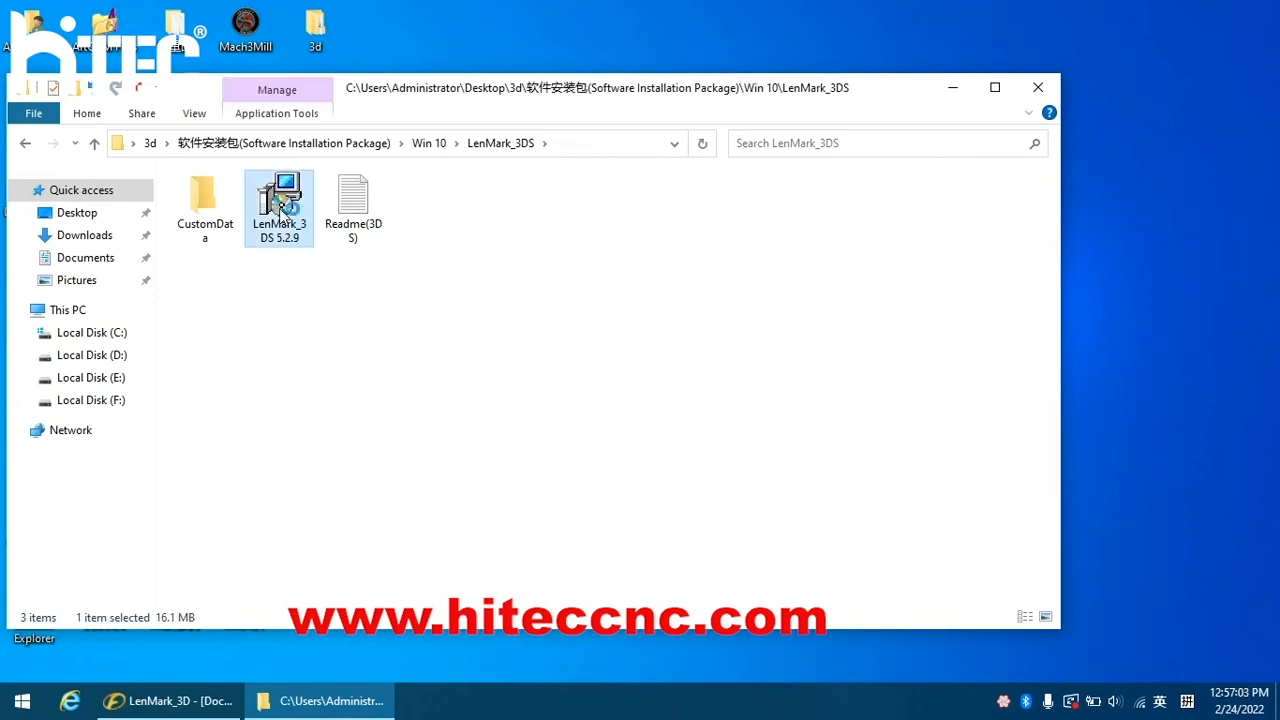
pyautogui.doubleClick(281, 205)
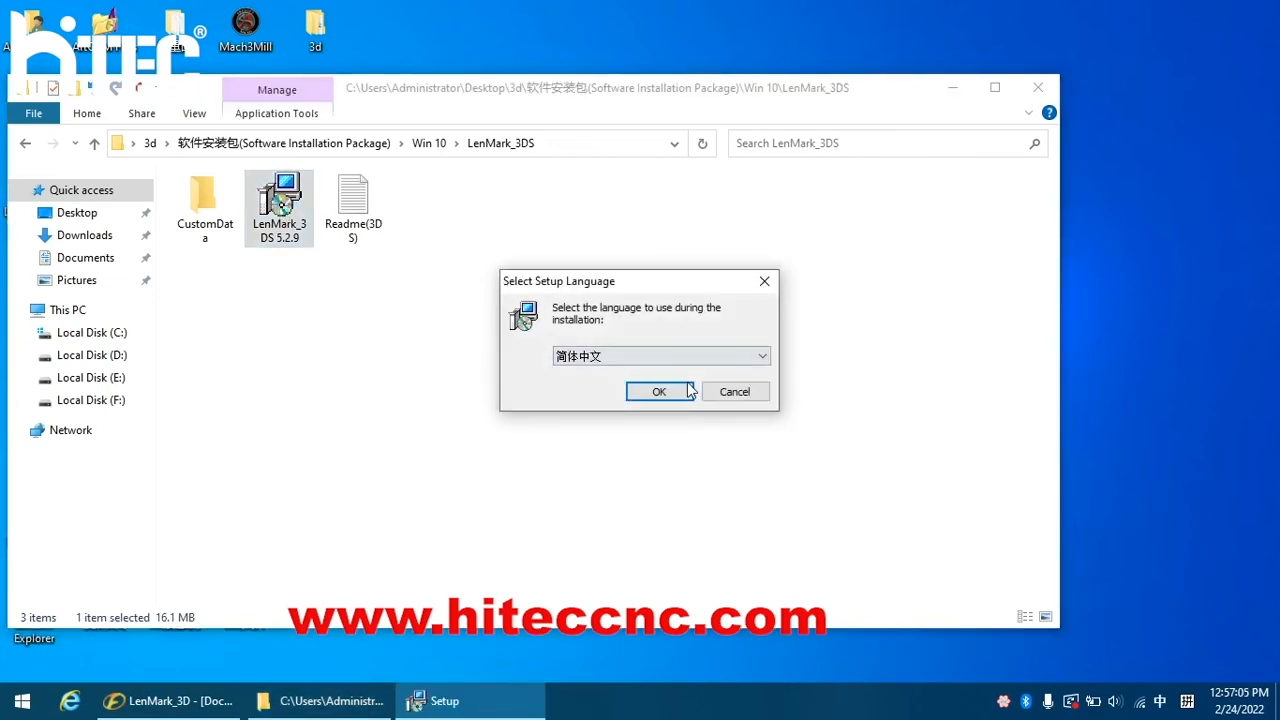
# Choose English as the setup language for the LenMark_3DS installation.
pyautogui.click(755, 360)
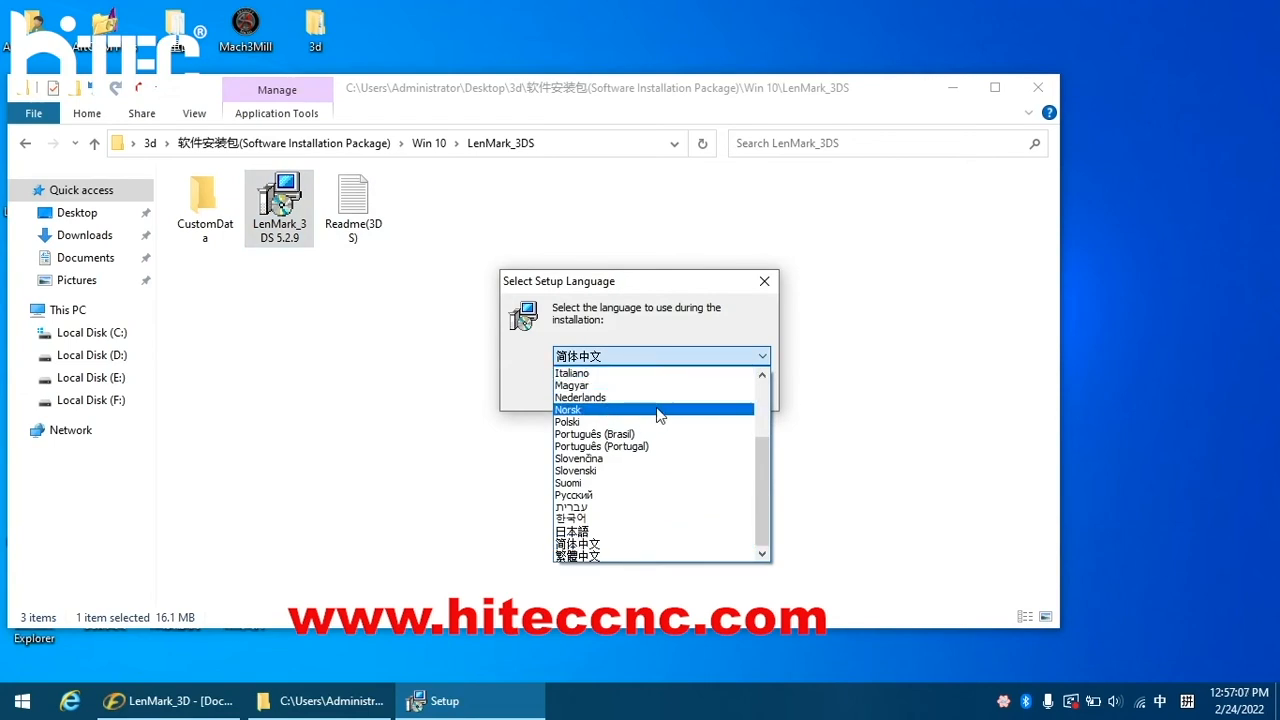
pyautogui.scroll(3, 768, 476)
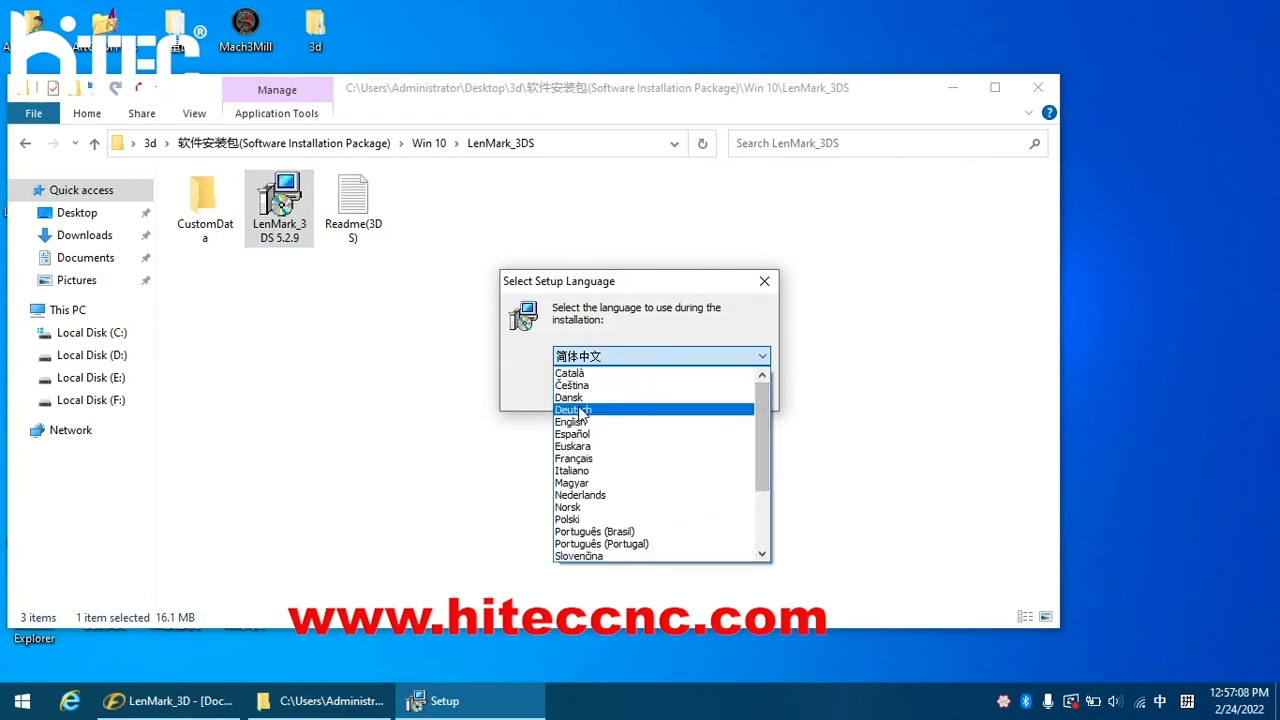
pyautogui.click(686, 420)
pyautogui.click(660, 392)
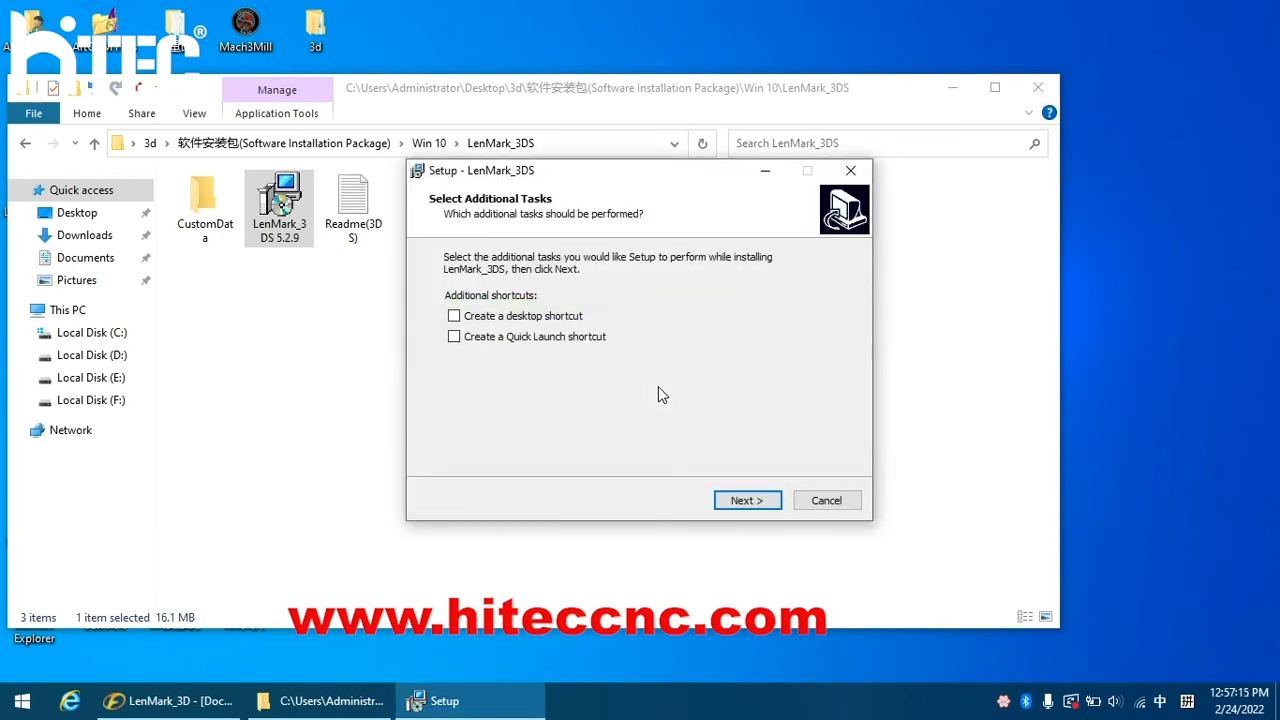
# Enable the desktop shortcut option and start installing LenMark_3DS.
pyautogui.click(454, 316)
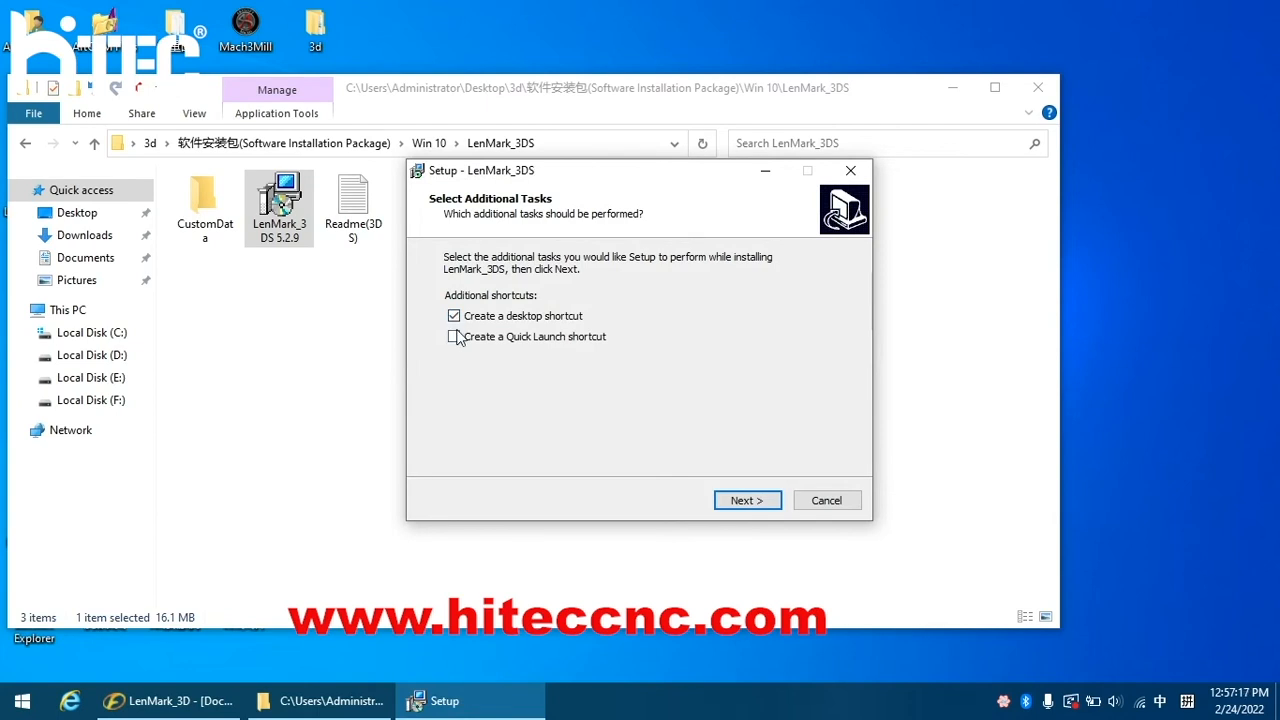
pyautogui.click(746, 500)
pyautogui.click(747, 500)
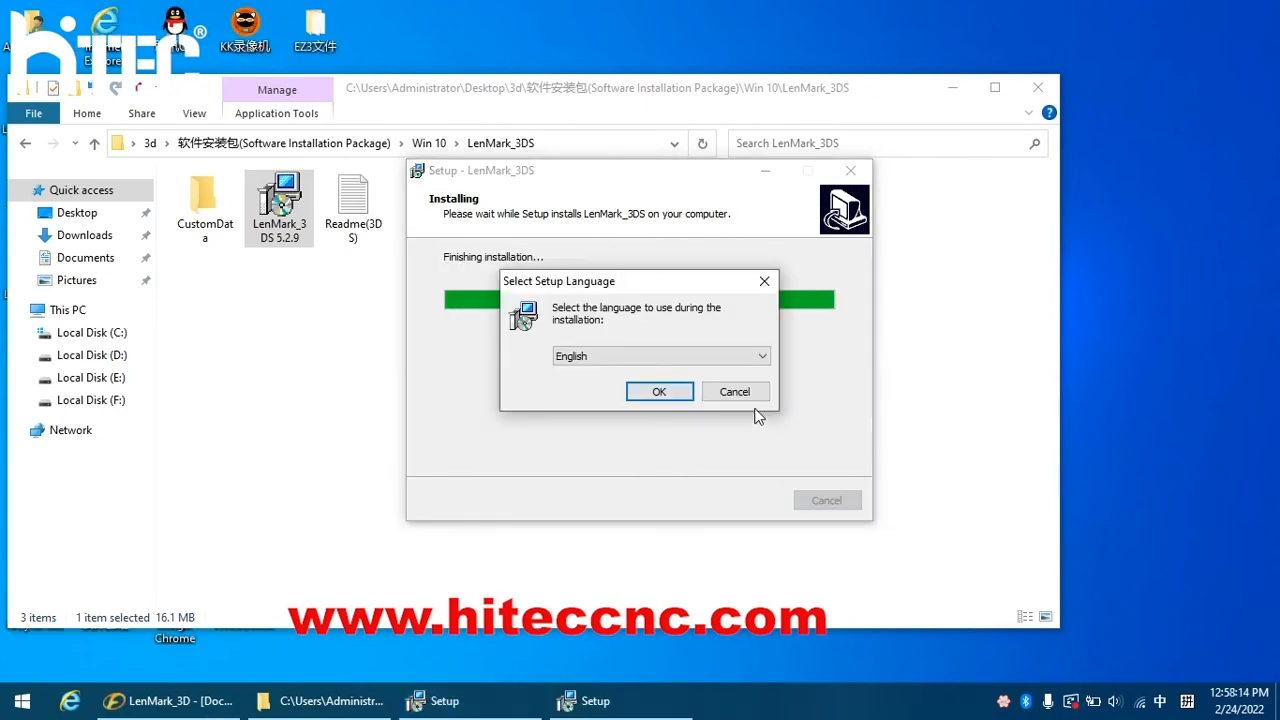
# Run the LenMark Driver setup in English with the default destination and Start Menu folder through to its end.
pyautogui.click(669, 393)
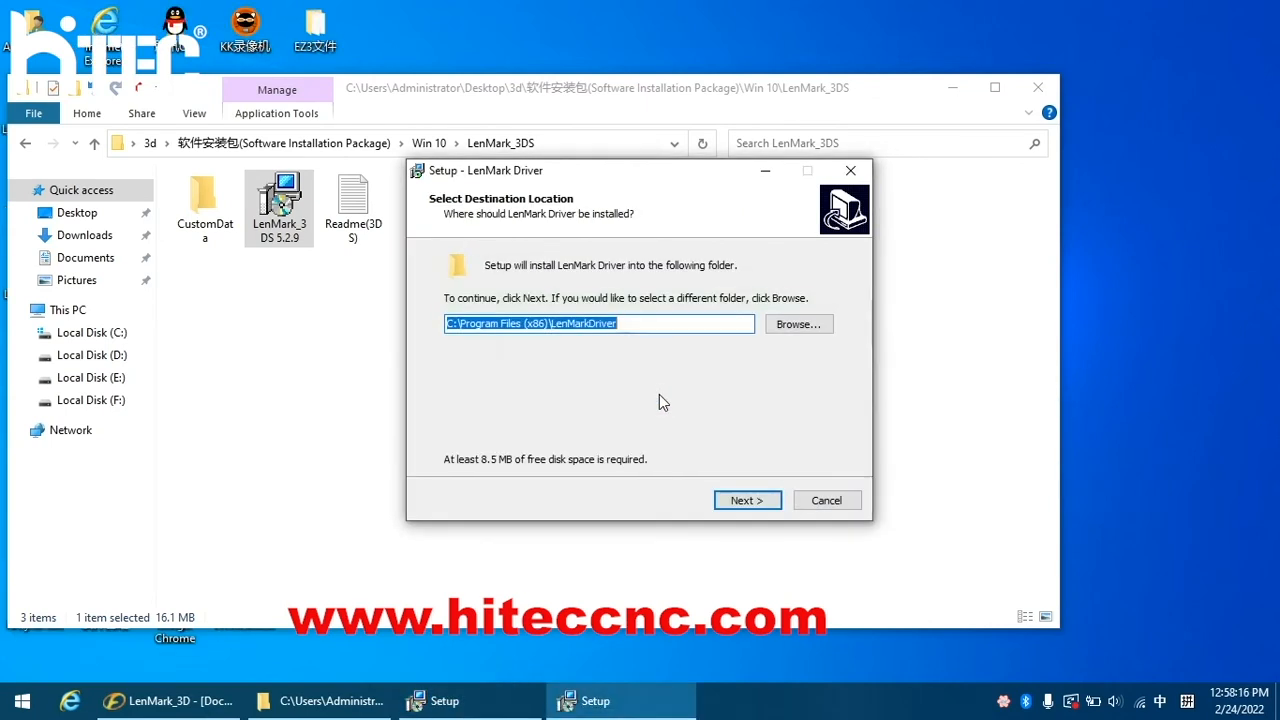
pyautogui.click(750, 502)
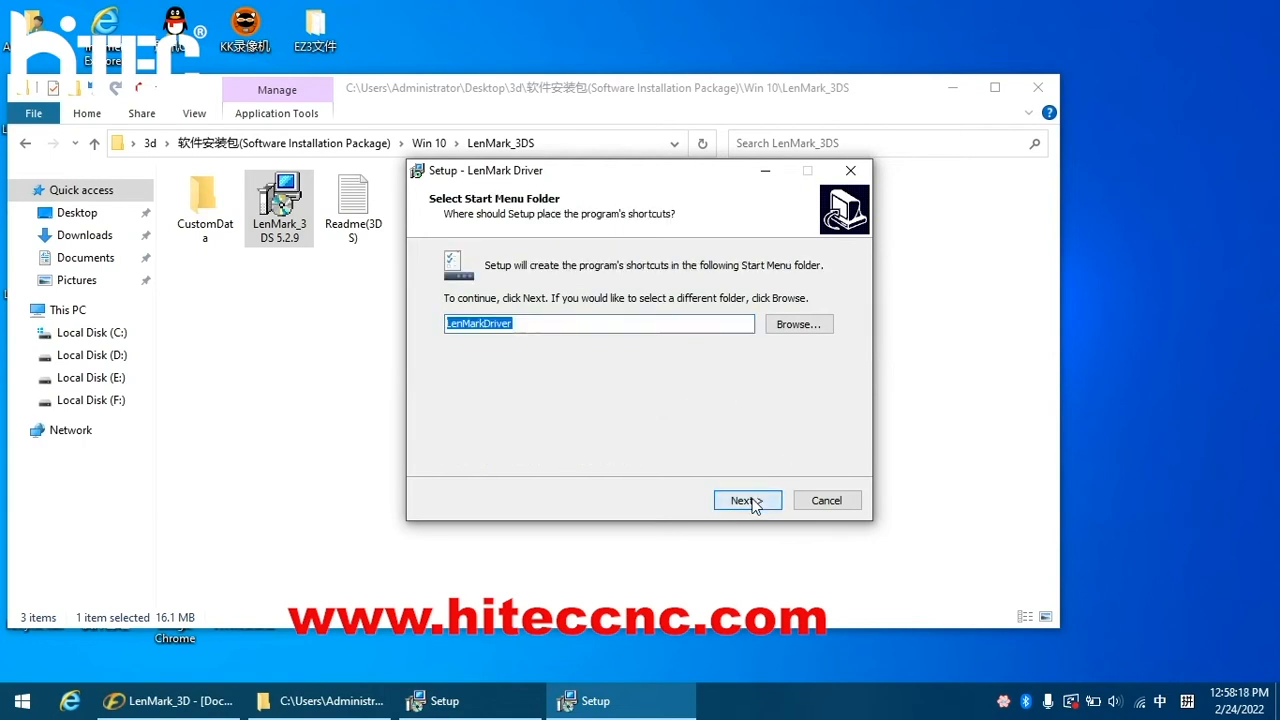
pyautogui.click(750, 501)
pyautogui.click(750, 501)
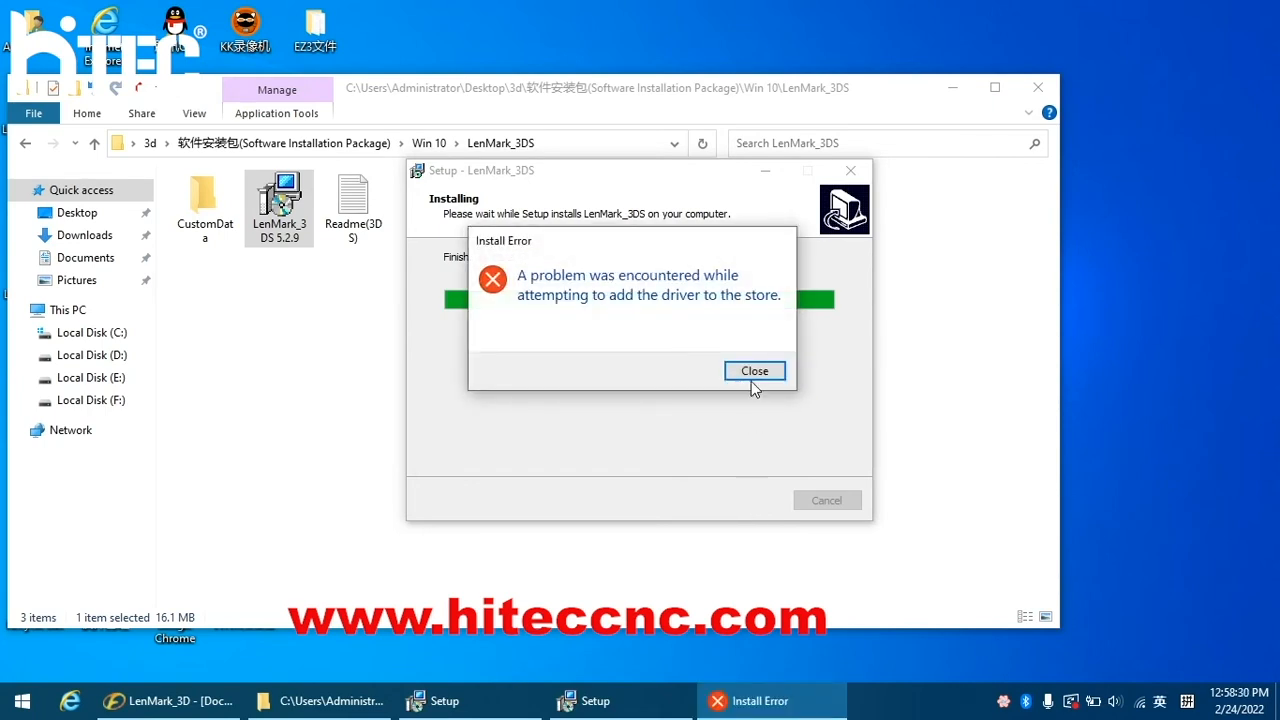
pyautogui.click(752, 372)
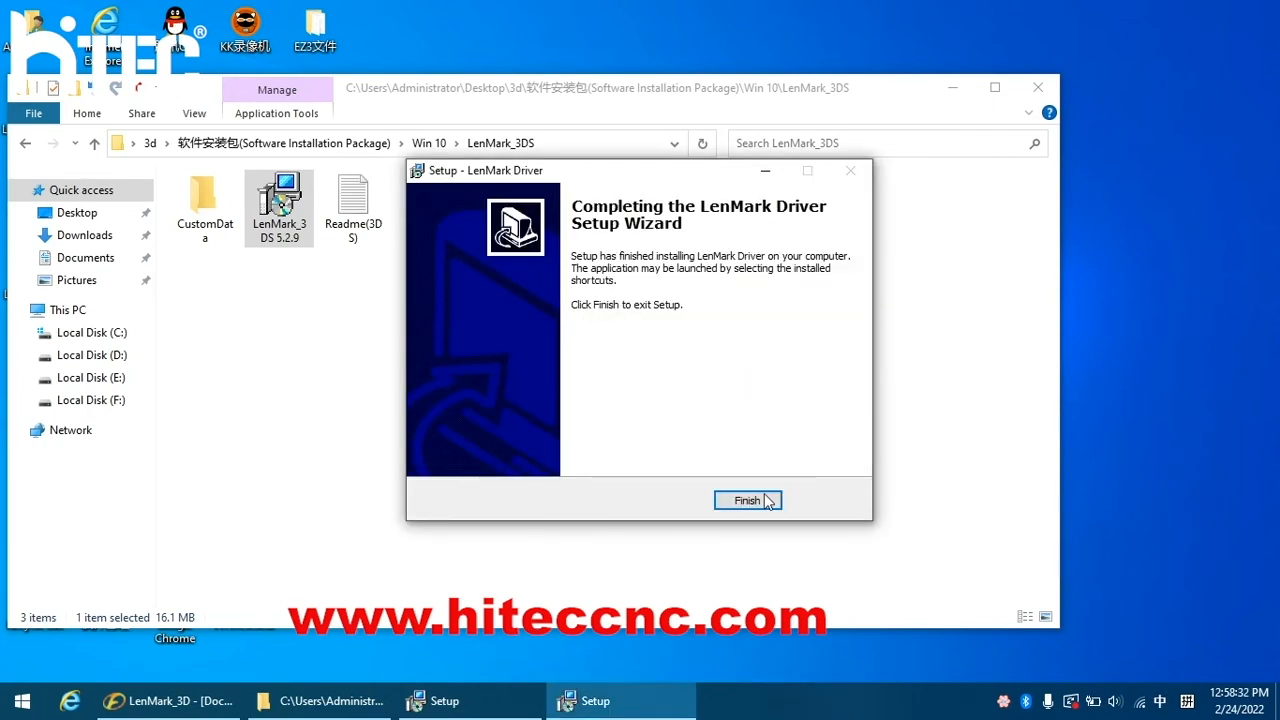
pyautogui.click(757, 503)
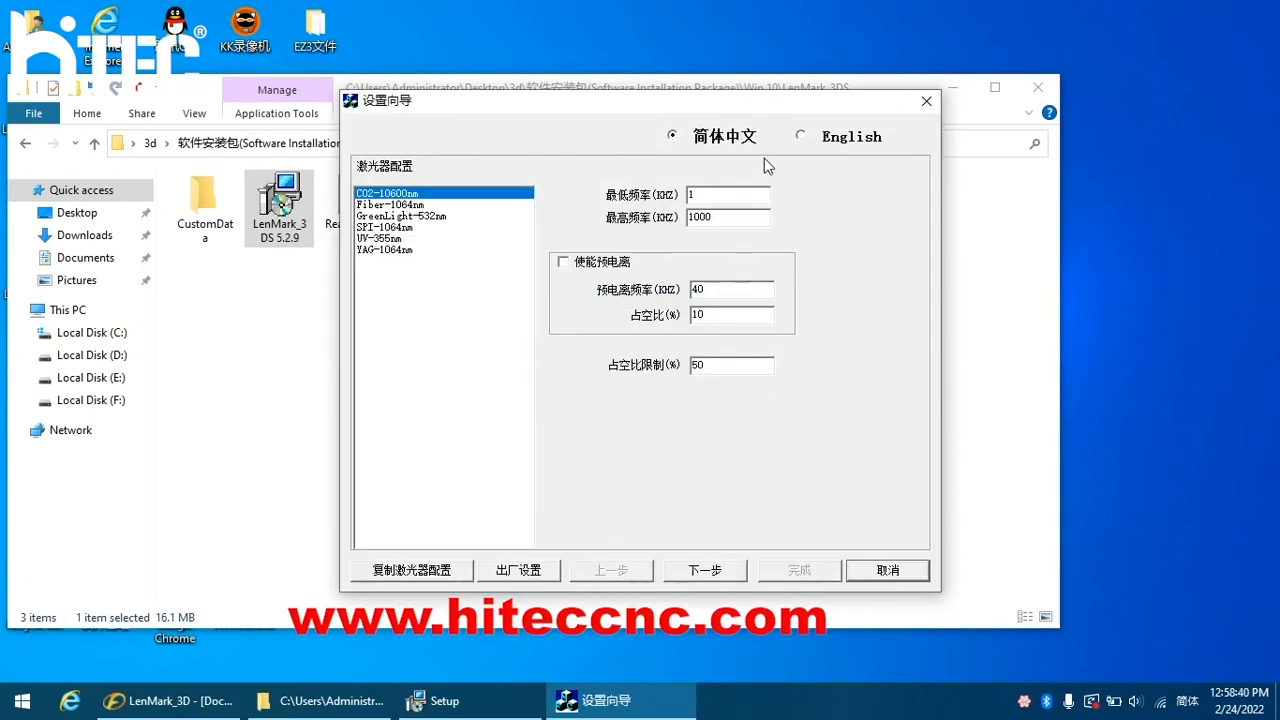
# Switch the Setup Wizard to English and configure the Fiber-1064nm laser with a minimum frequency of 1 KHz and maximum of 4000 KHz.
pyautogui.click(801, 136)
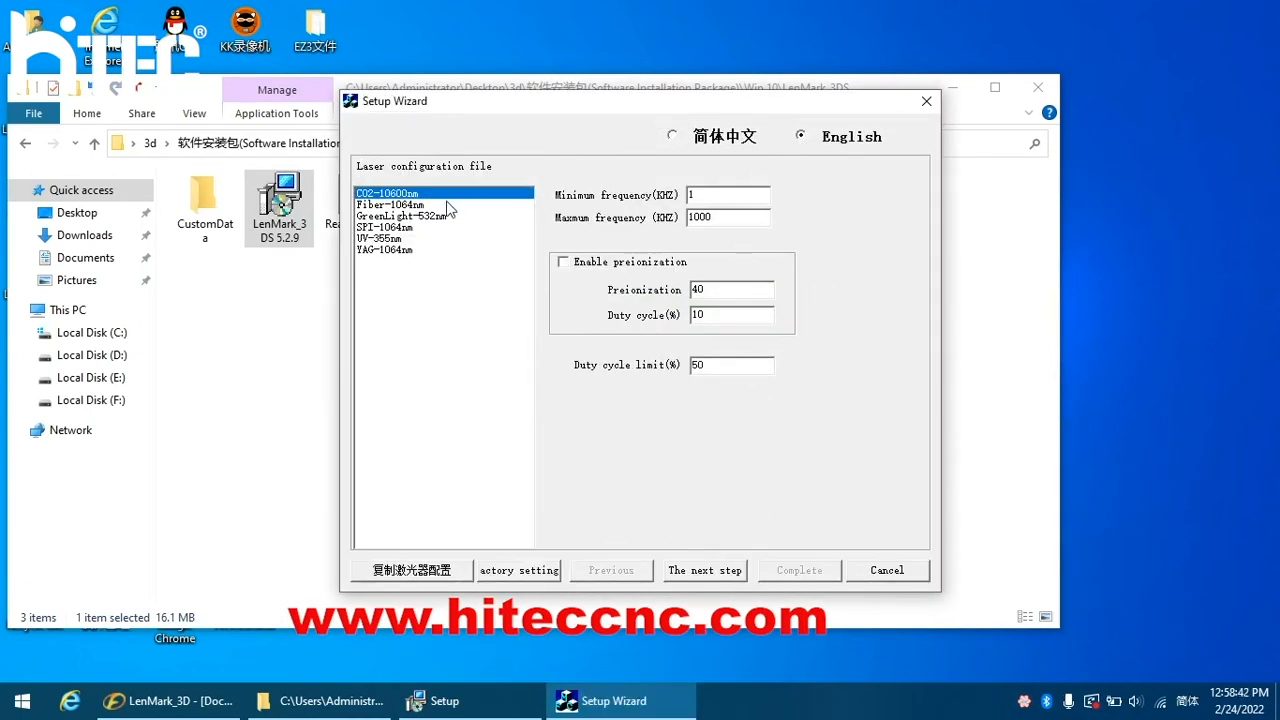
pyautogui.click(378, 205)
pyautogui.doubleClick(721, 196)
pyautogui.write('1')
pyautogui.doubleClick(730, 216)
pyautogui.write('4000')
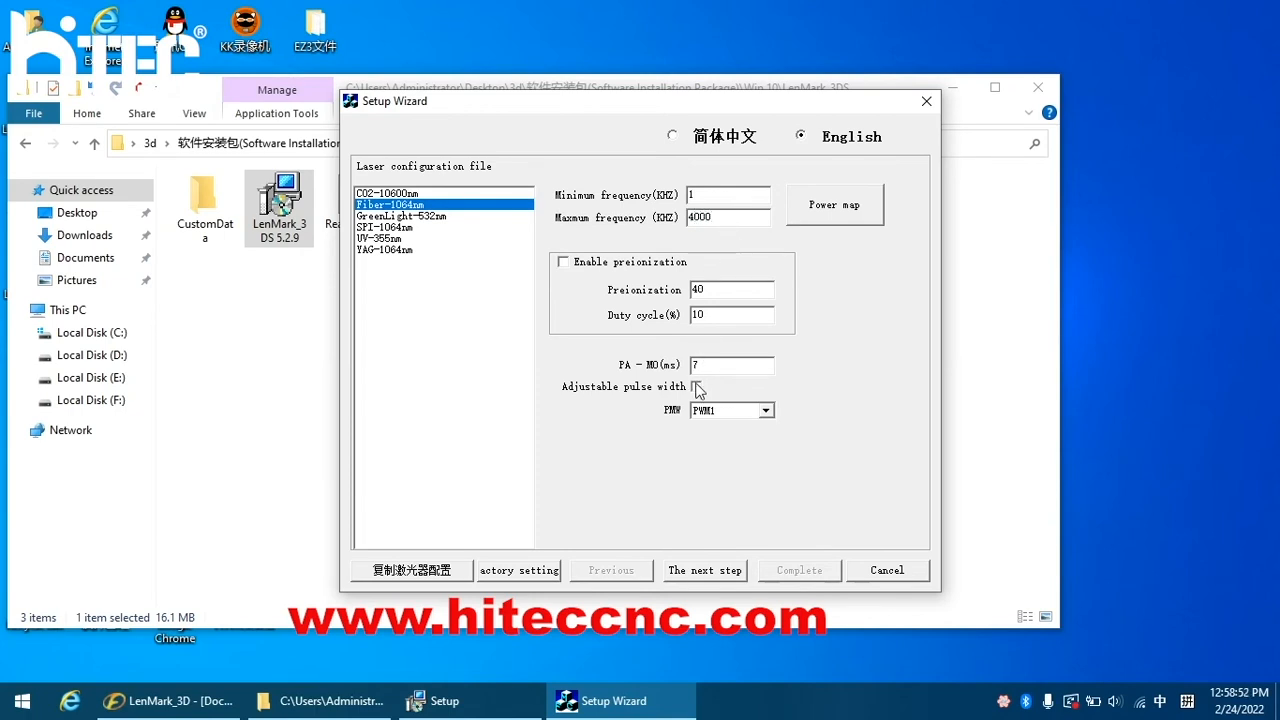
pyautogui.click(710, 572)
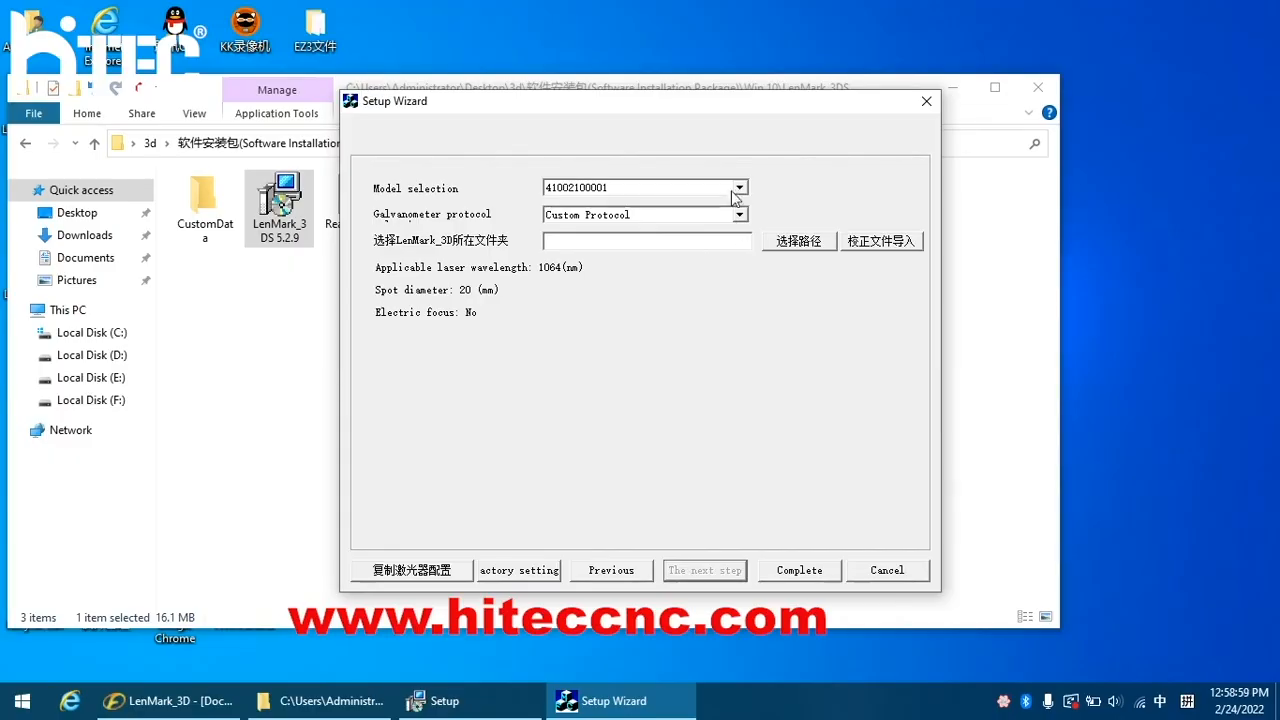
pyautogui.click(739, 188)
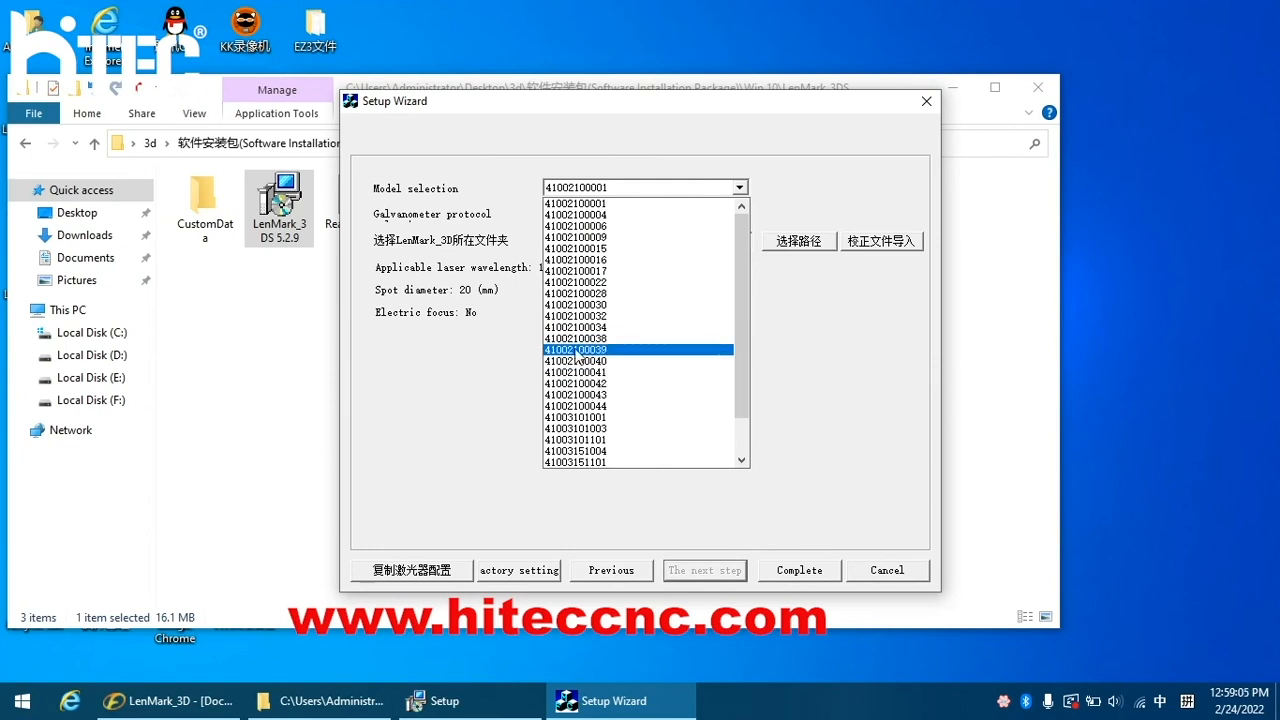
pyautogui.click(577, 352)
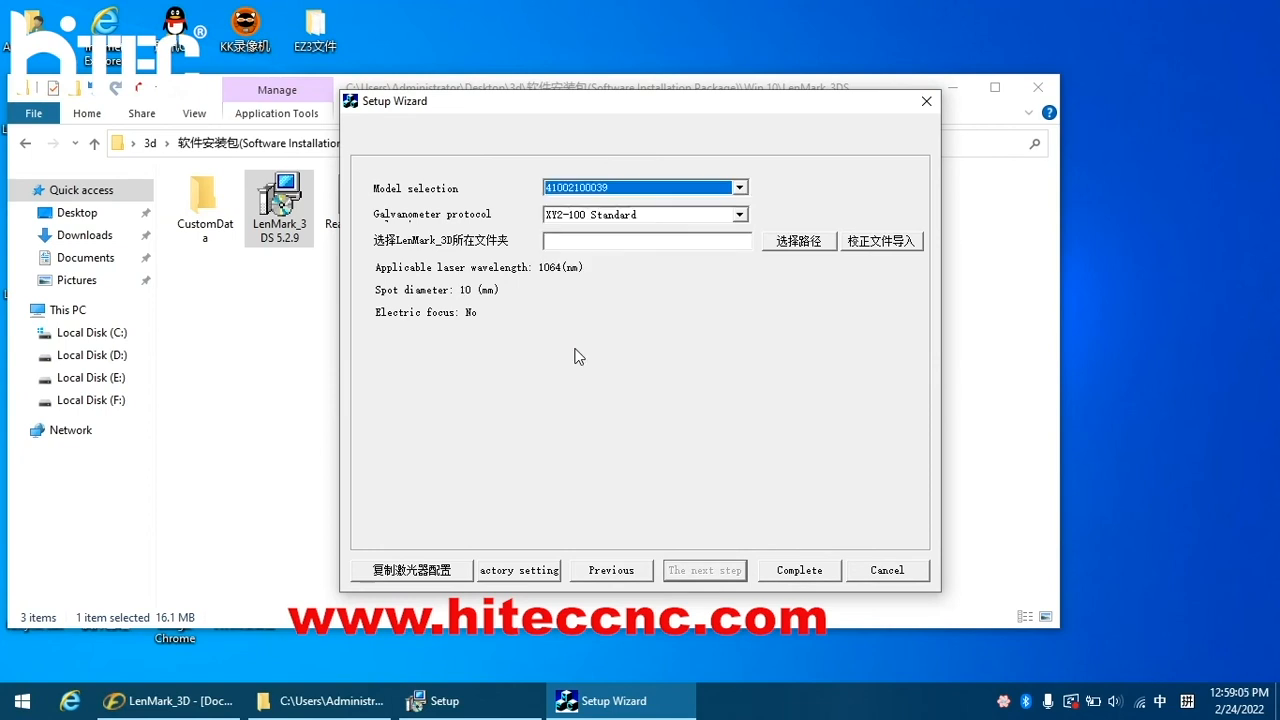
pyautogui.click(791, 572)
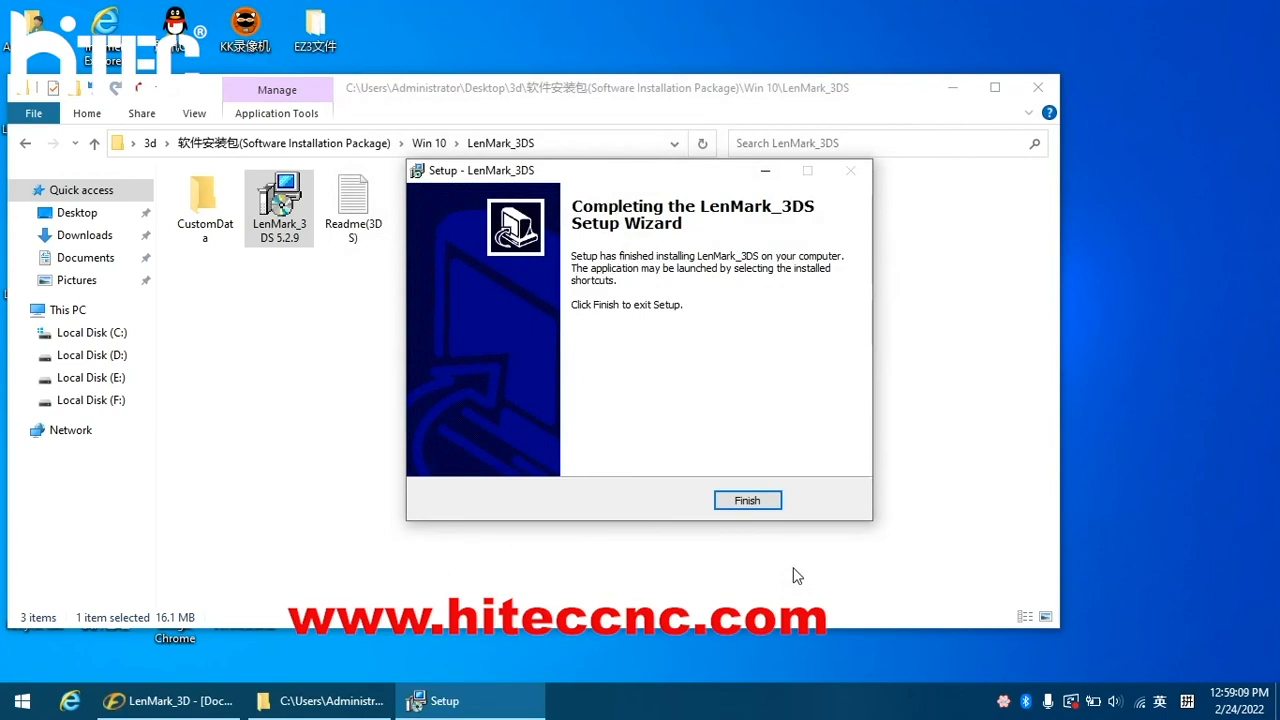
pyautogui.click(746, 506)
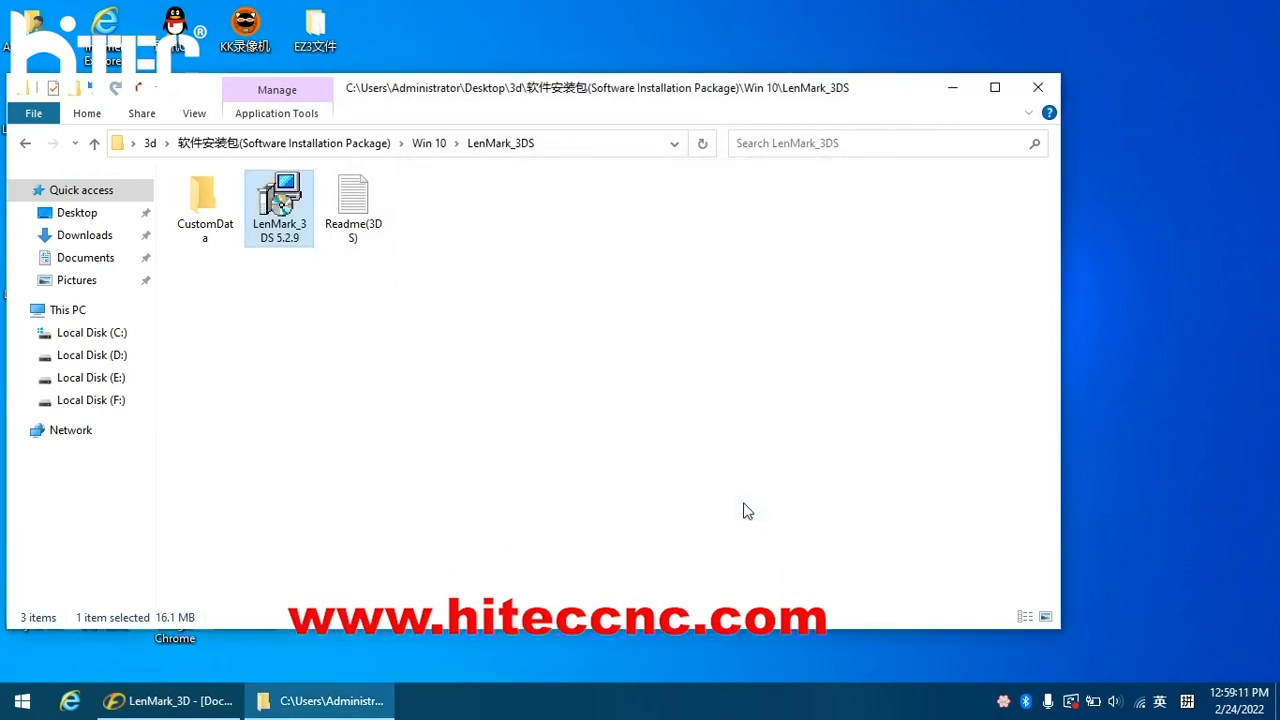
pyautogui.click(1022, 87)
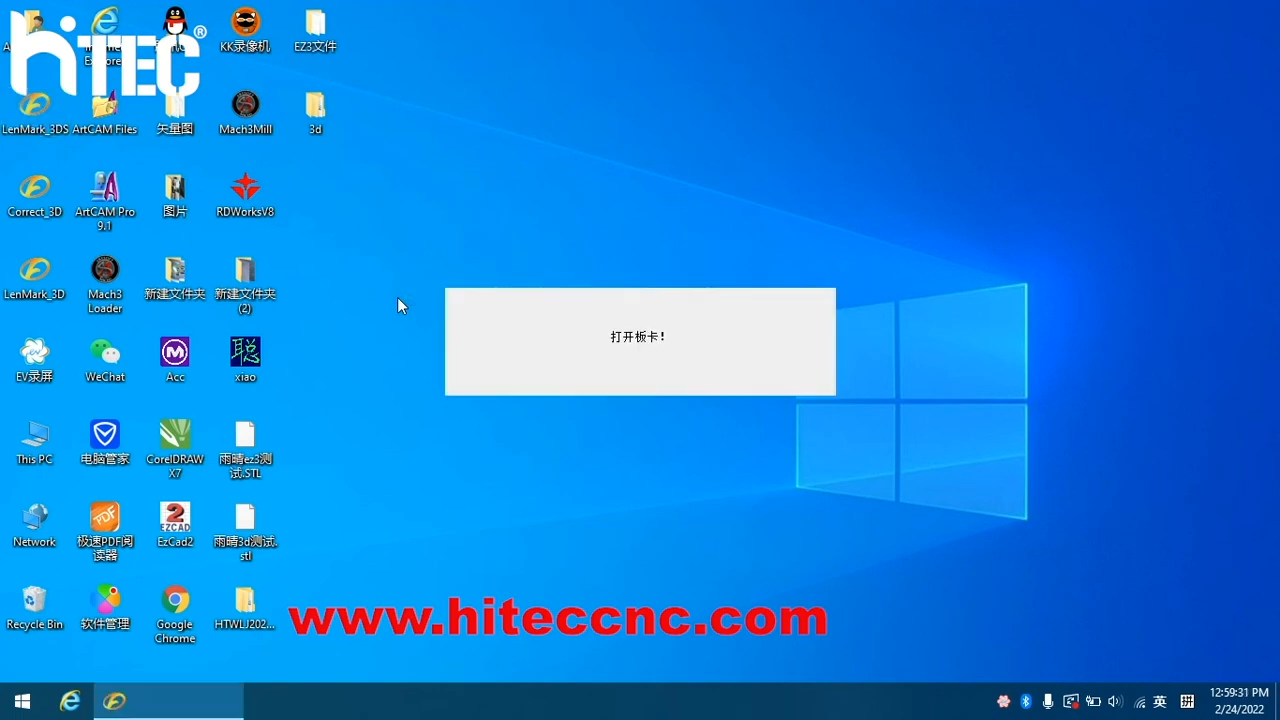
# Load the ID txt file from the numbered subfolder inside 3d\ID and acknowledge the startup messages until LenMark_3DS opens.
pyautogui.click(767, 368)
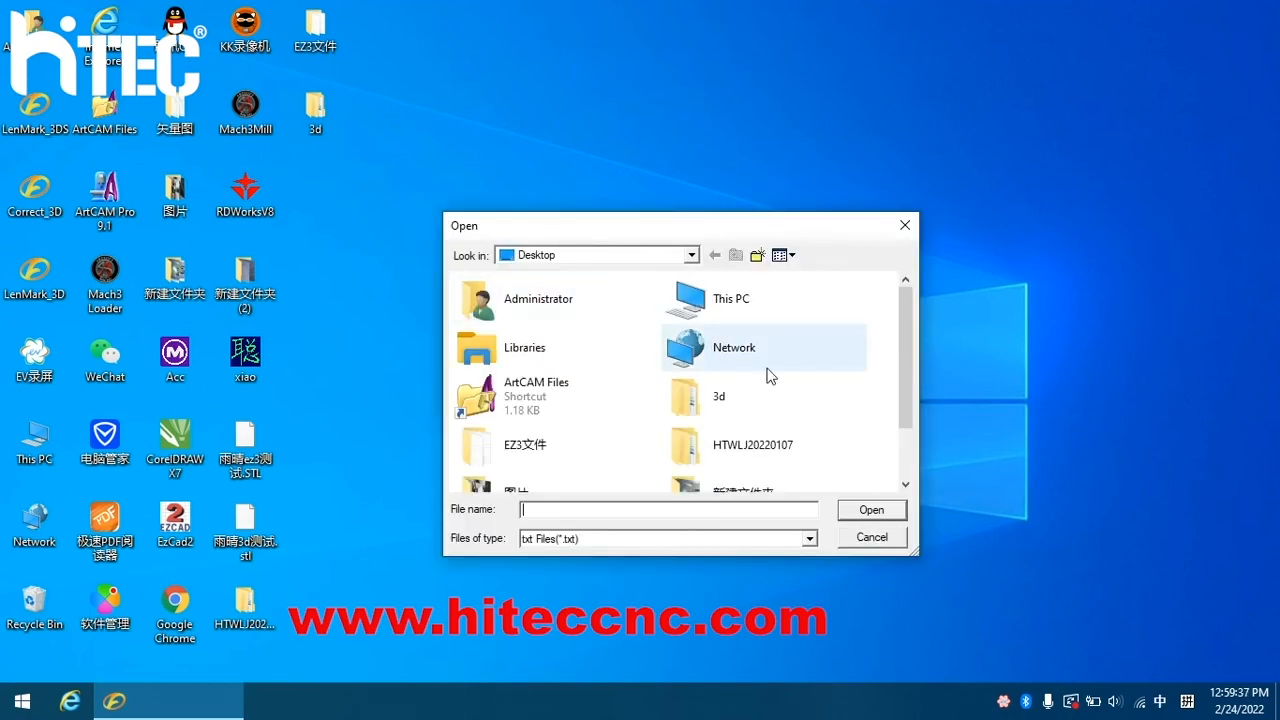
pyautogui.doubleClick(715, 399)
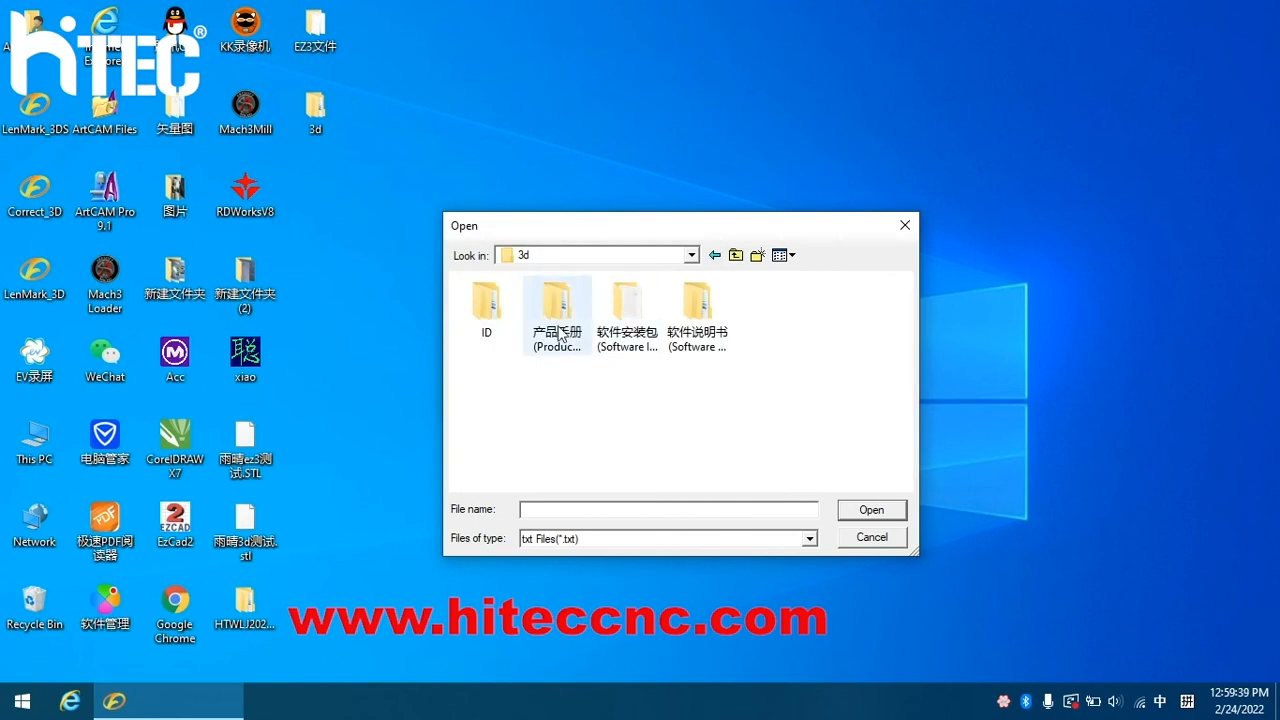
pyautogui.doubleClick(487, 310)
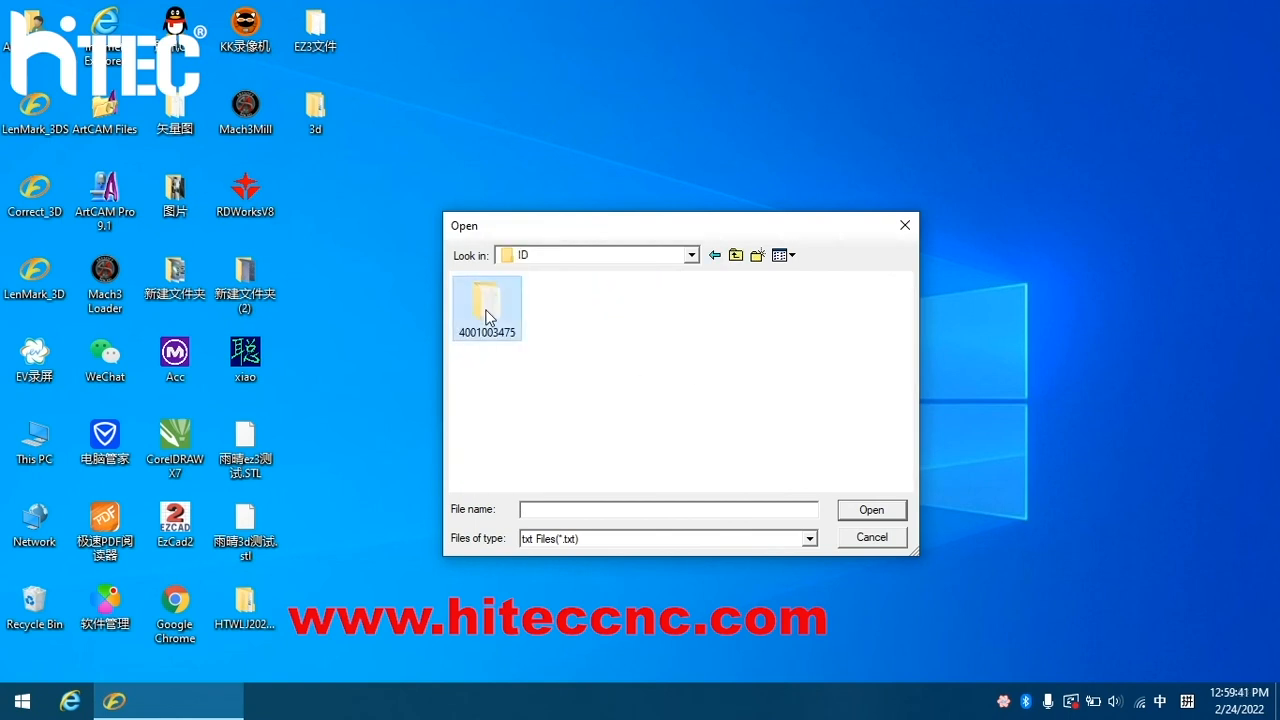
pyautogui.doubleClick(488, 312)
pyautogui.click(487, 310)
pyautogui.click(866, 511)
pyautogui.click(570, 403)
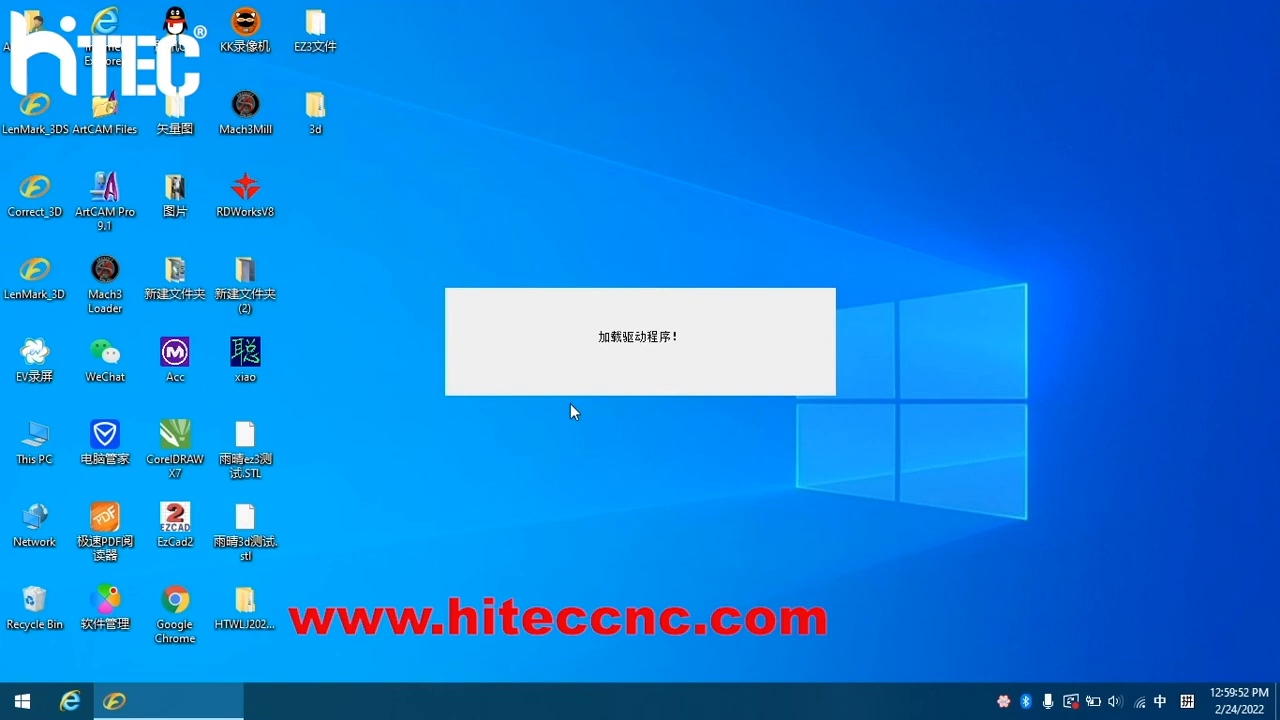
pyautogui.click(679, 388)
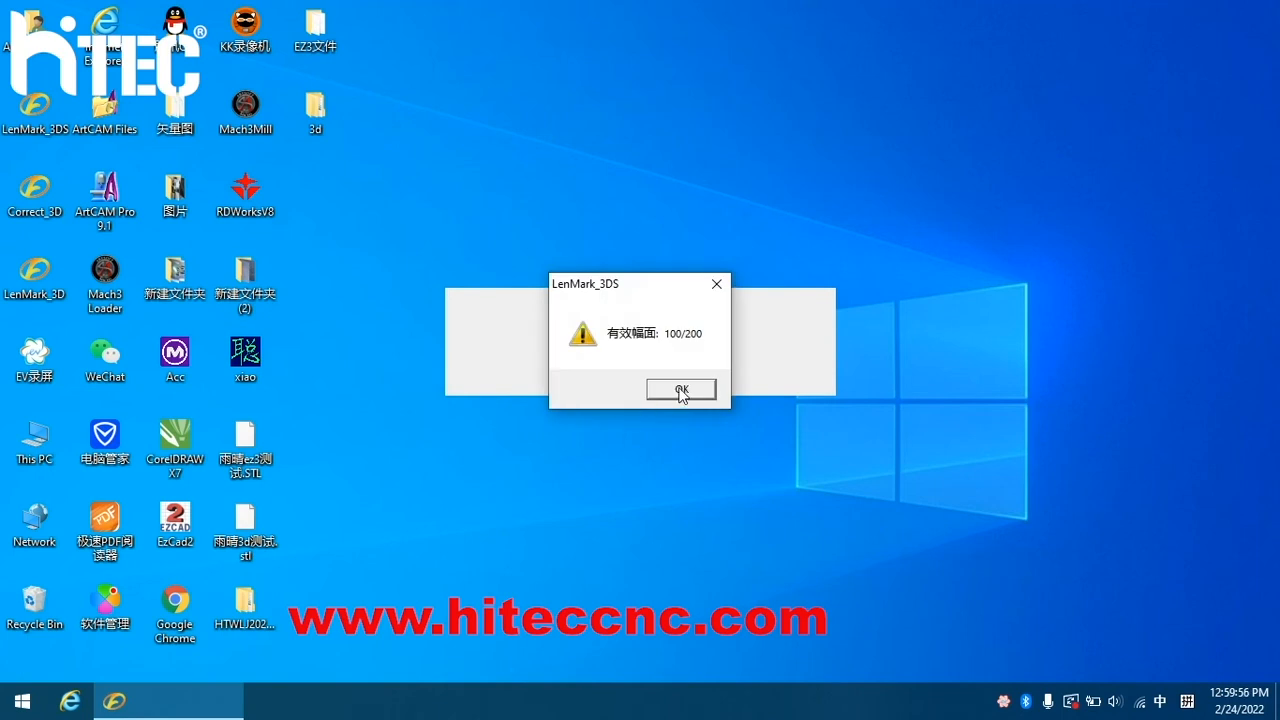
pyautogui.click(680, 390)
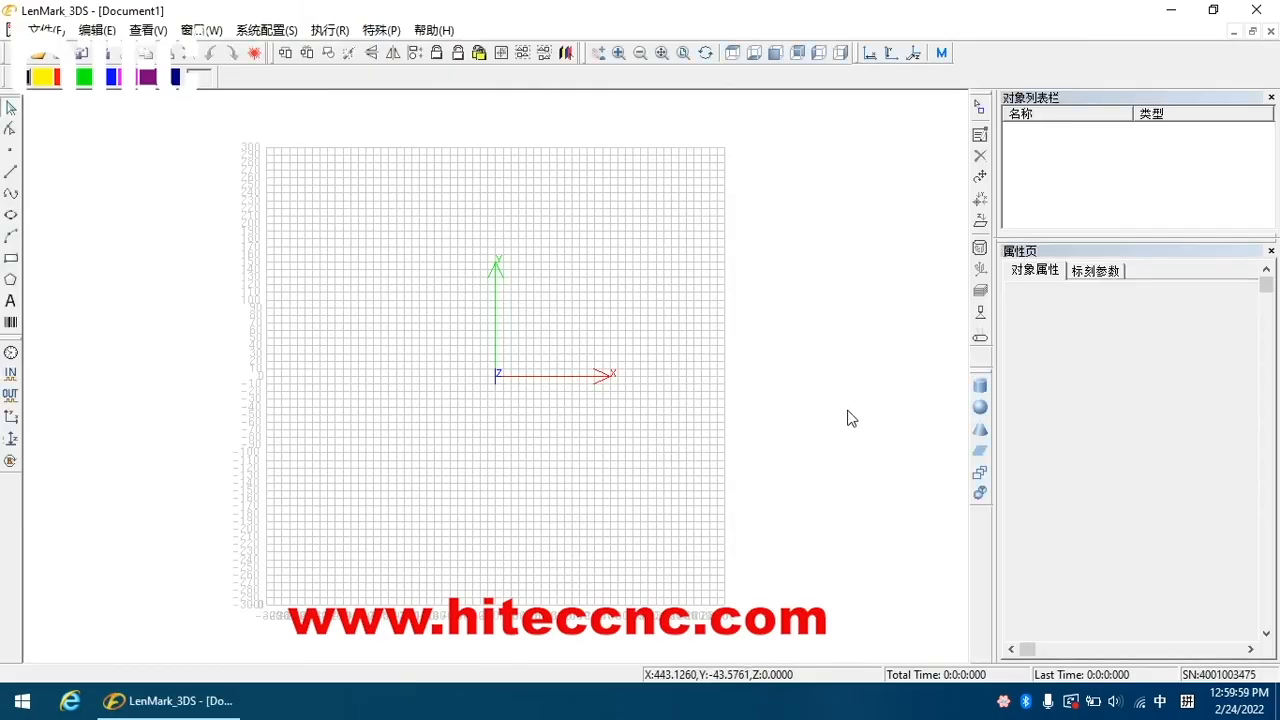
# Switch the LenMark_3DS interface language from Chinese to English.
pyautogui.click(256, 32)
pyautogui.moveTo(277, 50)
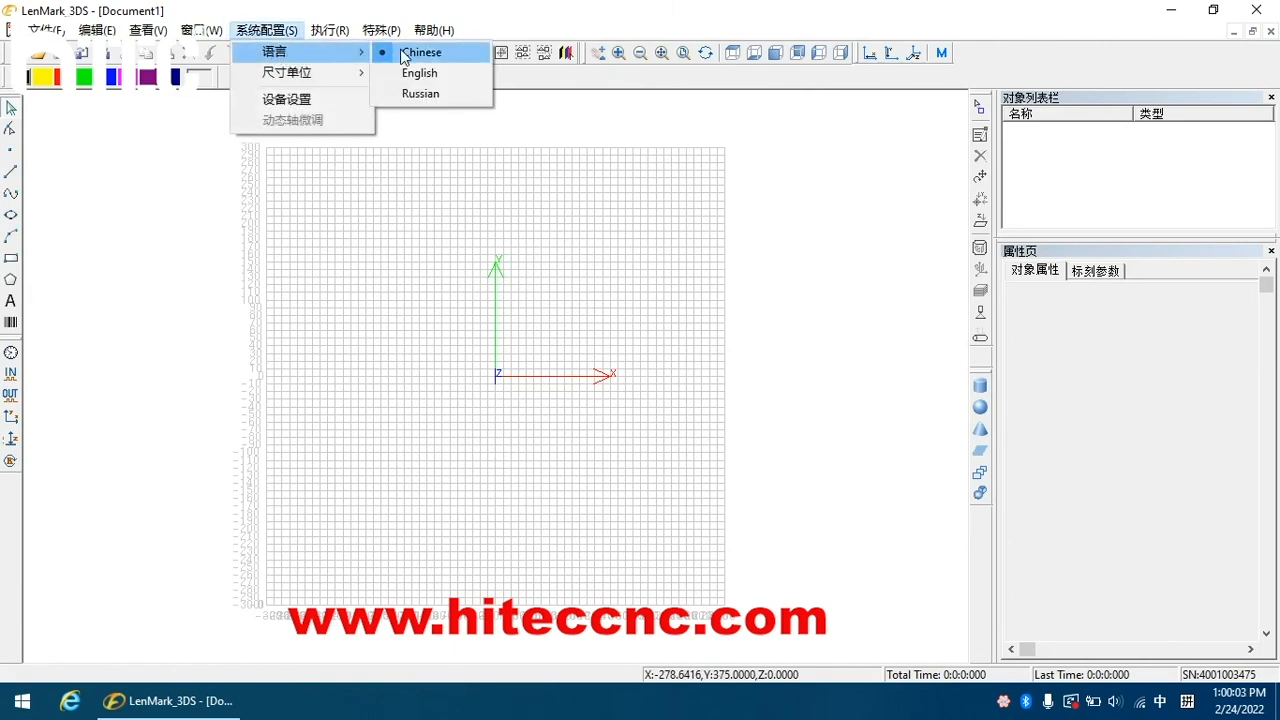
pyautogui.click(414, 76)
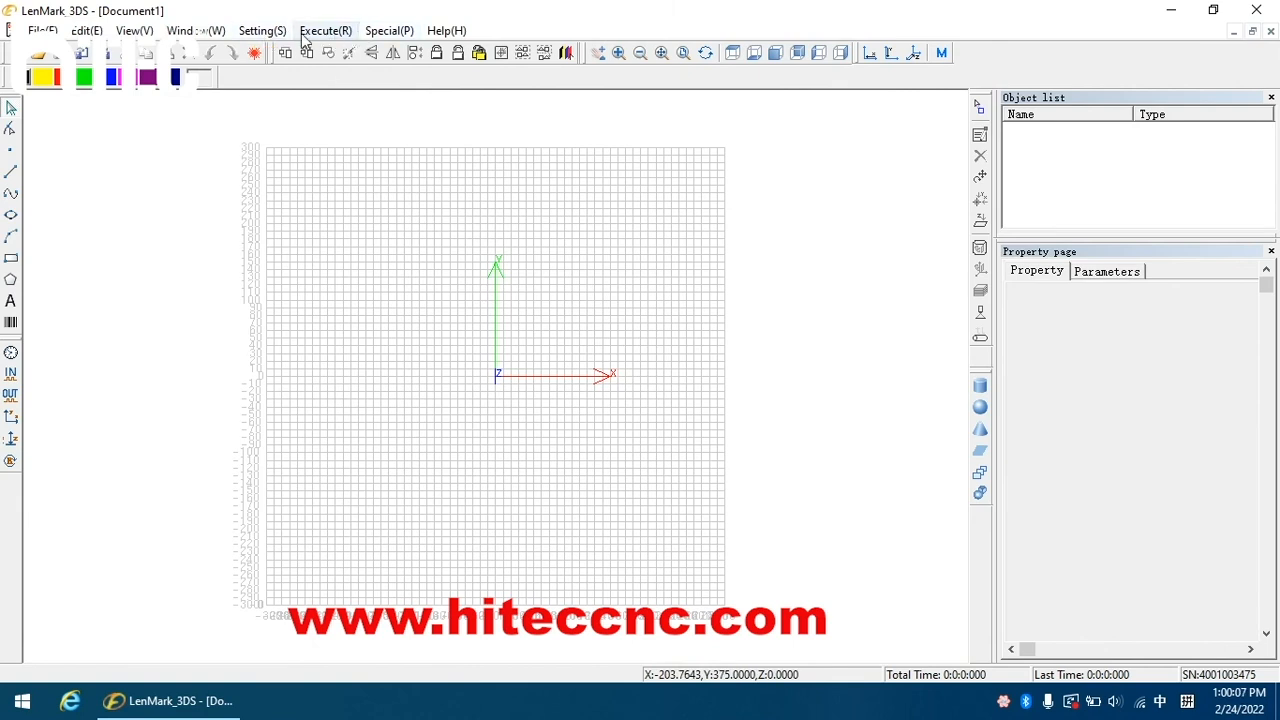
# In the machine settings, set the correction mode to Grid correction with the 200C-3DS correction file, and apply it.
pyautogui.click(261, 33)
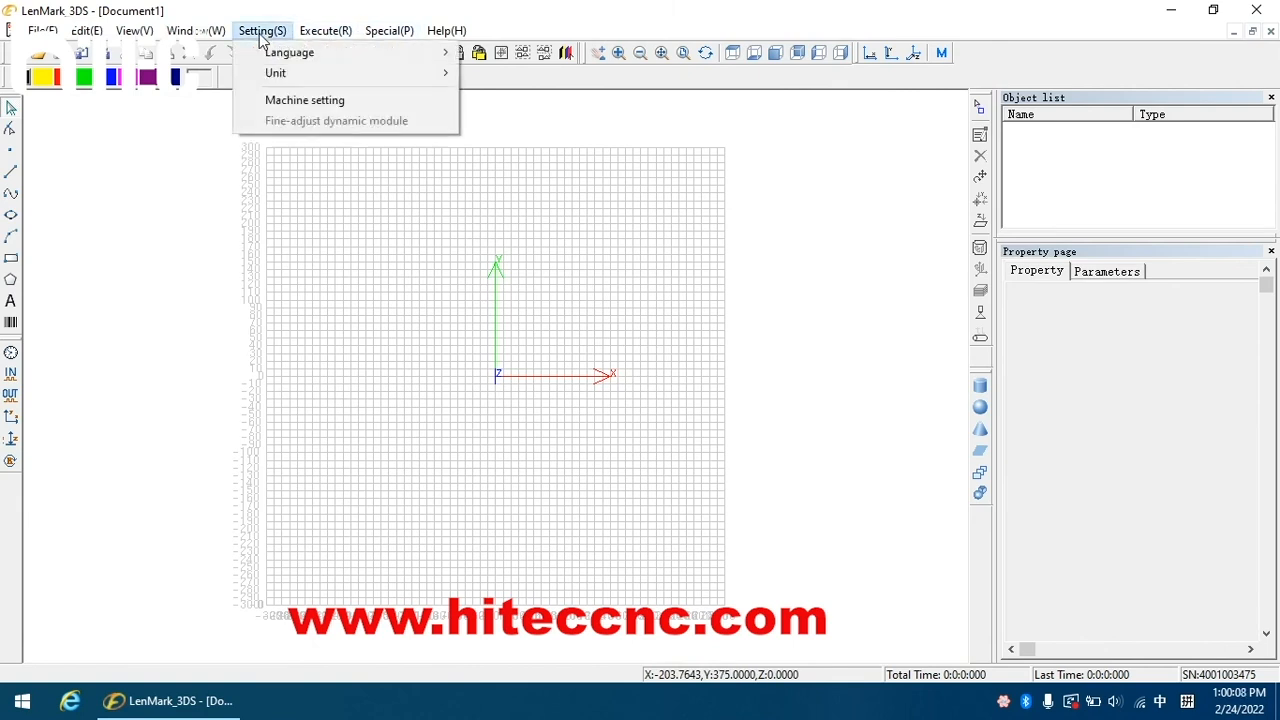
pyautogui.click(306, 101)
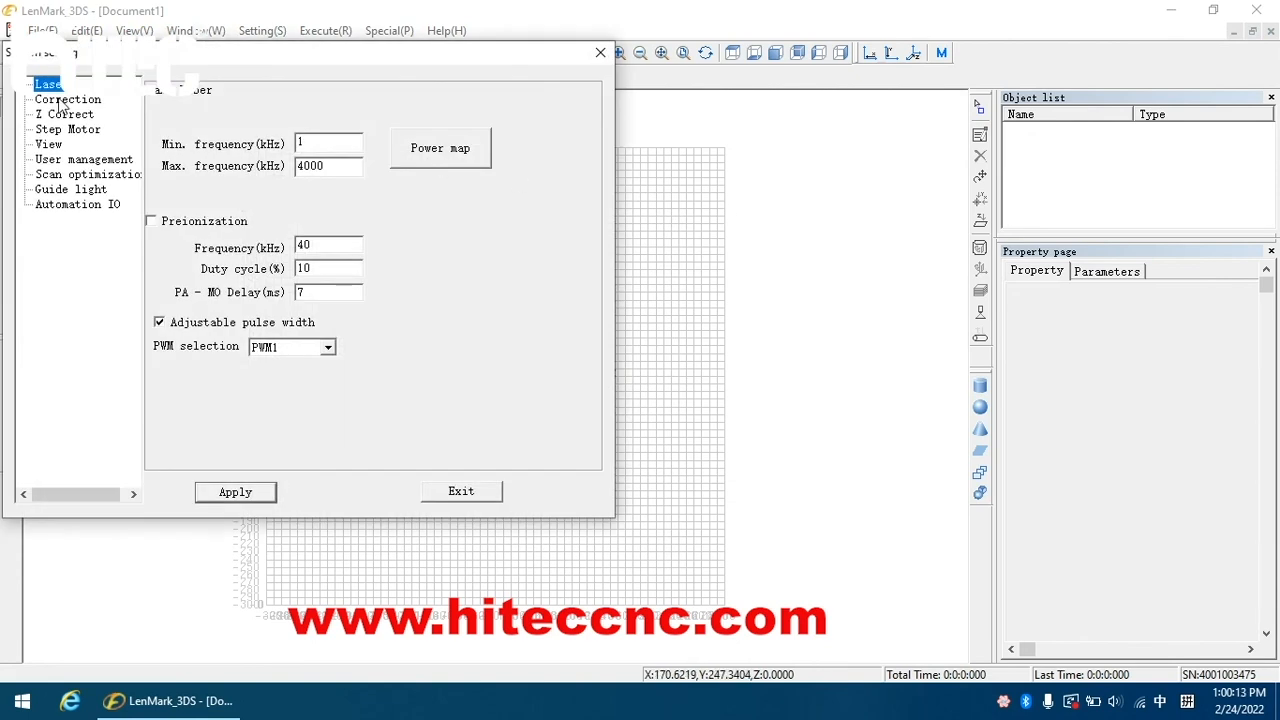
pyautogui.click(321, 142)
pyautogui.click(69, 101)
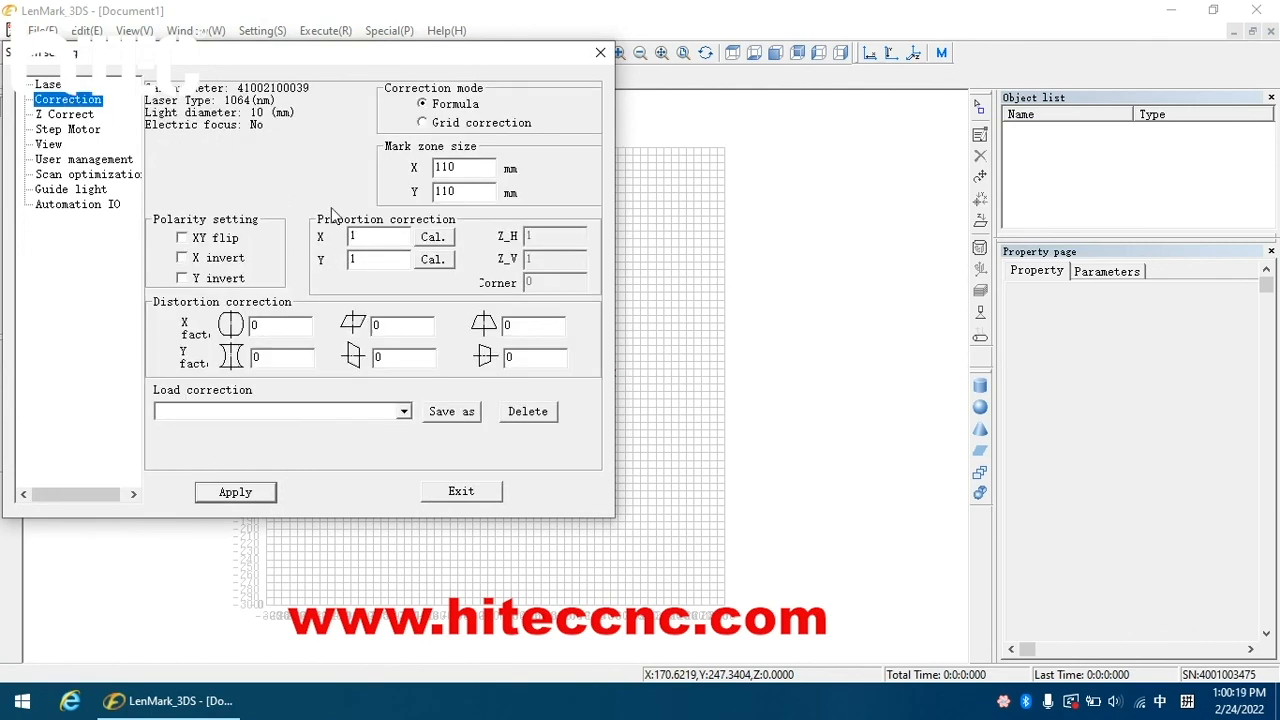
pyautogui.click(423, 124)
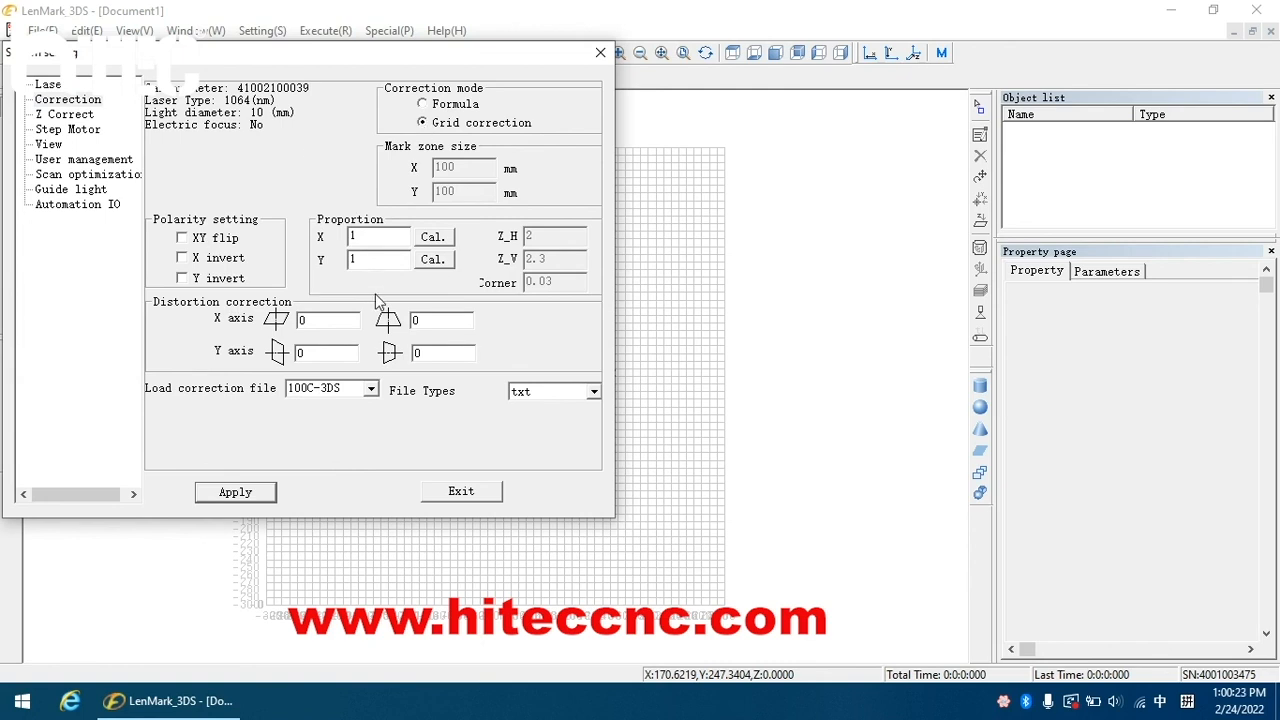
pyautogui.click(371, 391)
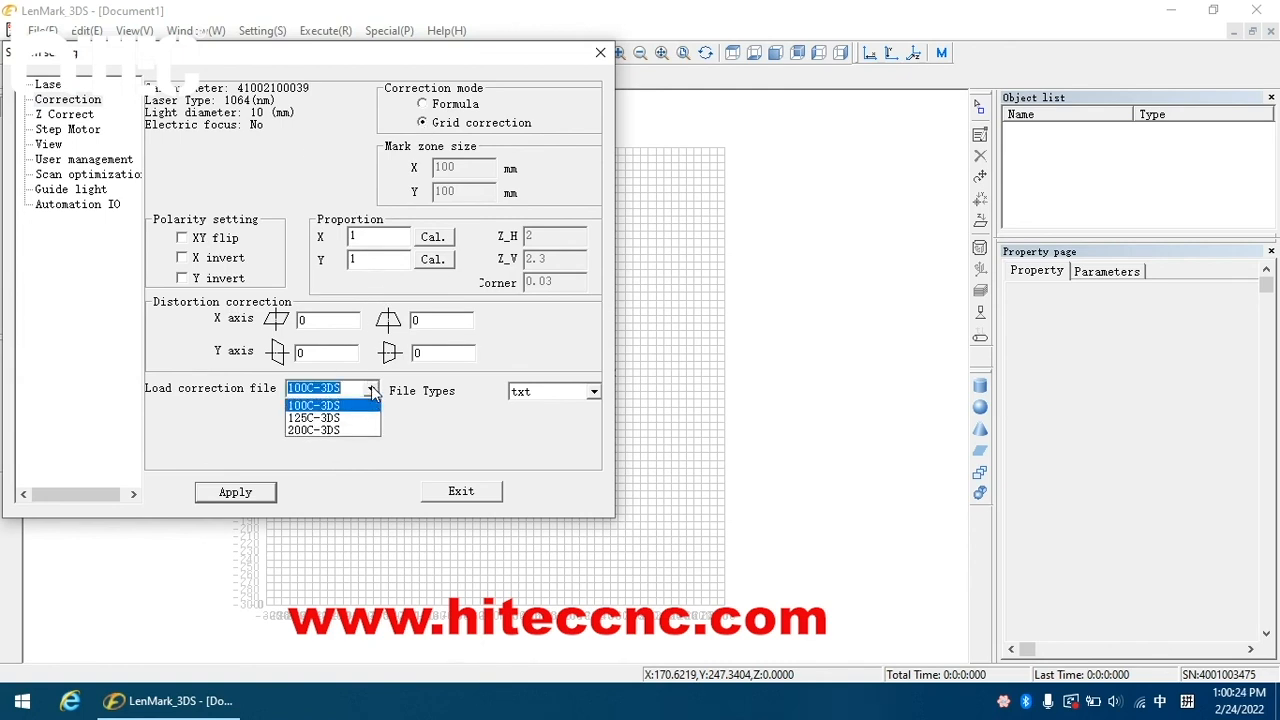
pyautogui.click(316, 431)
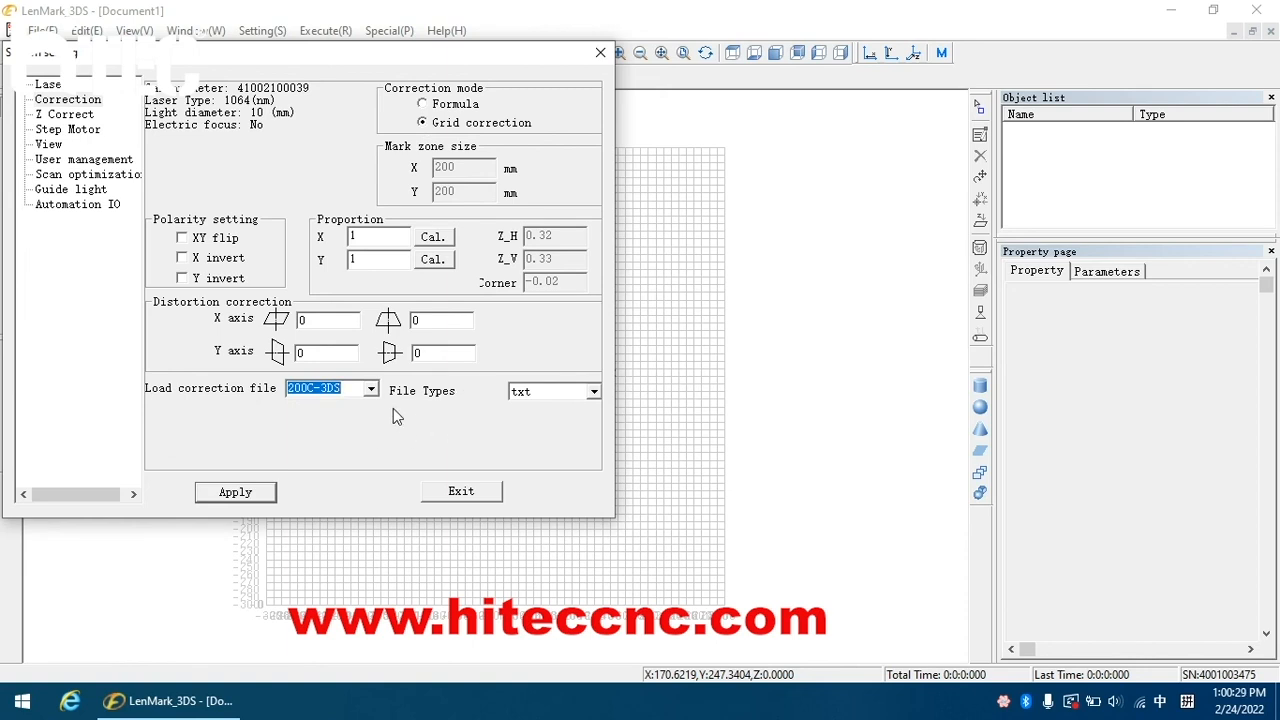
pyautogui.click(252, 492)
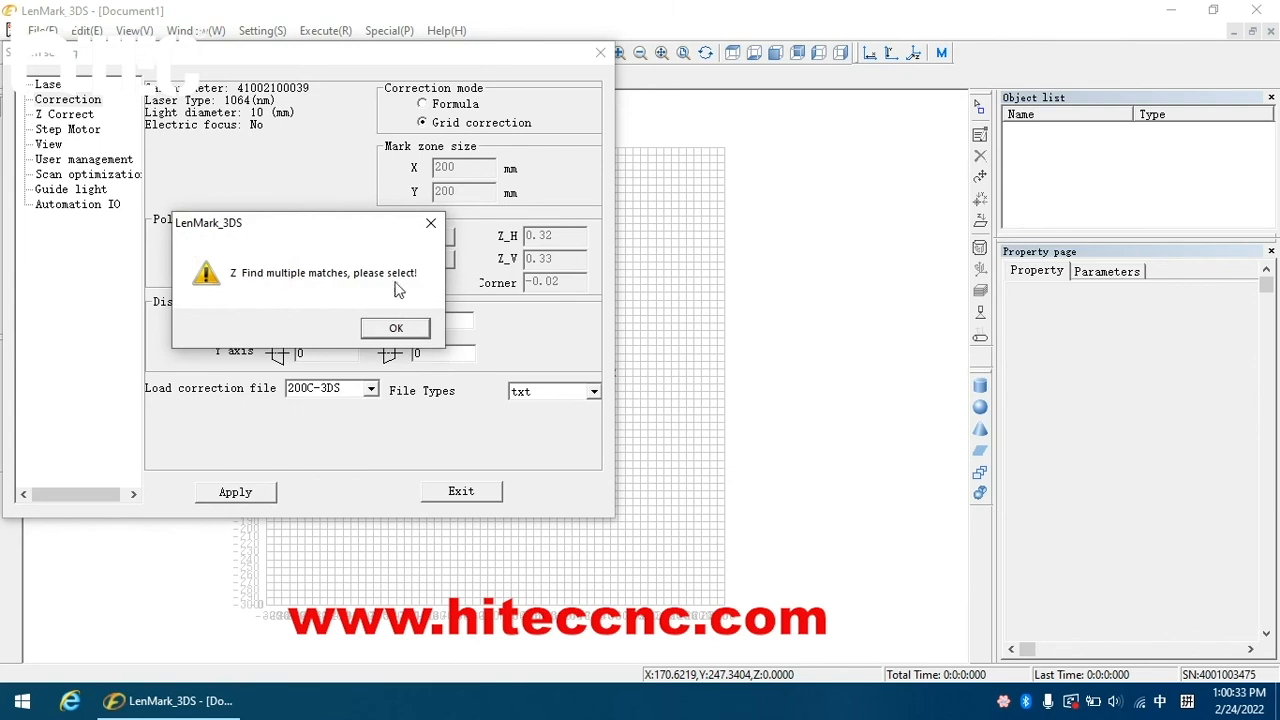
pyautogui.click(397, 328)
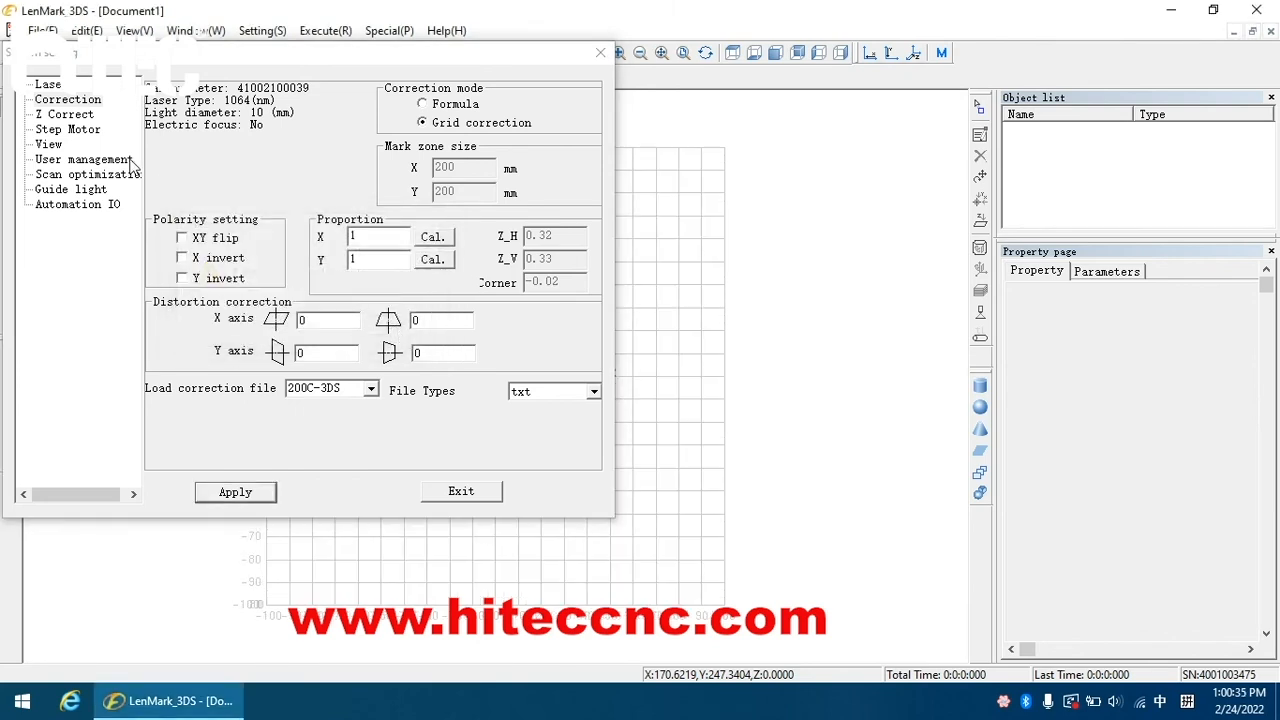
# Open the Z Correct settings of the machine configuration.
pyautogui.click(66, 114)
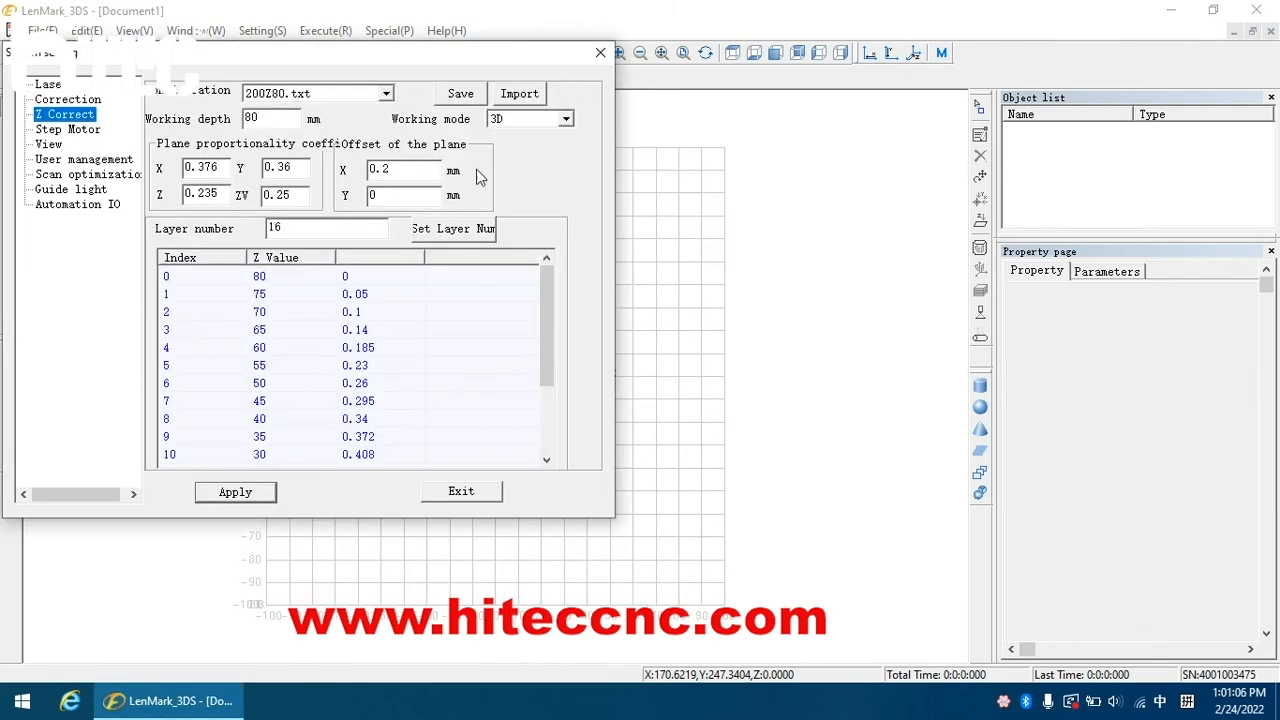